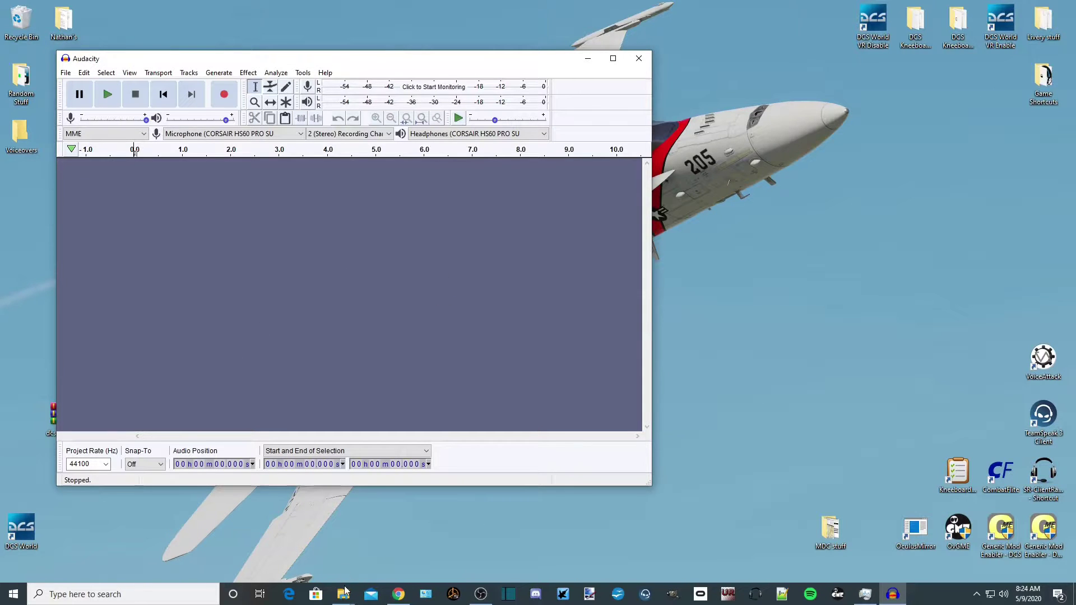
Step: Confirm the Voiceovers folder is empty, minimize it, and move Audacity to the screen centre
mouse_move(343, 593)
left_click(312, 547)
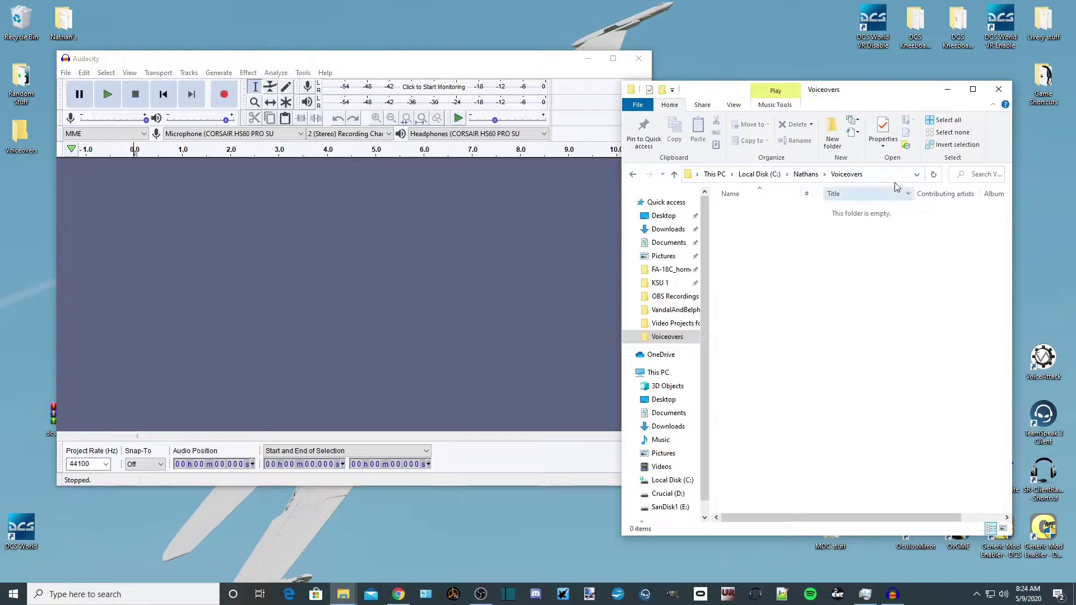
left_click(948, 89)
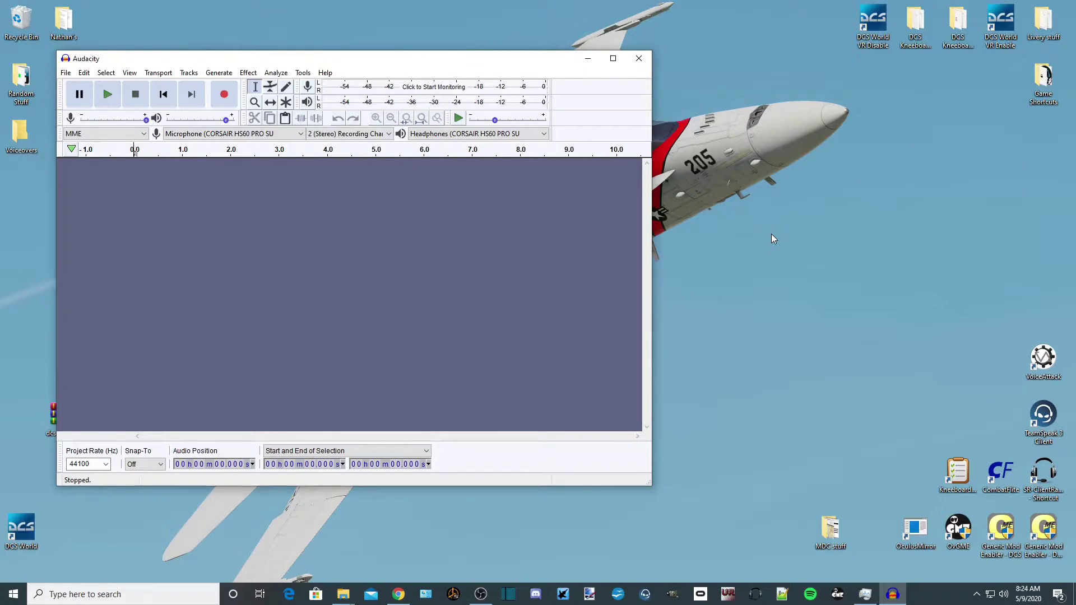
left_click_drag(428, 58, 678, 90)
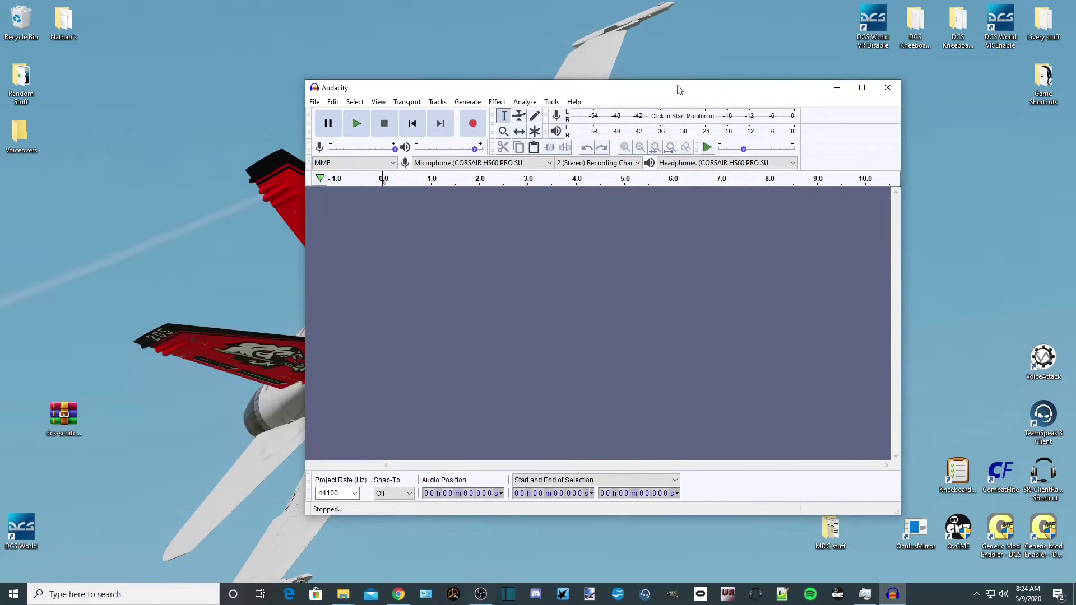
Step: Record a roughly 4.5-second spoken line onto a new stereo track
left_click(474, 124)
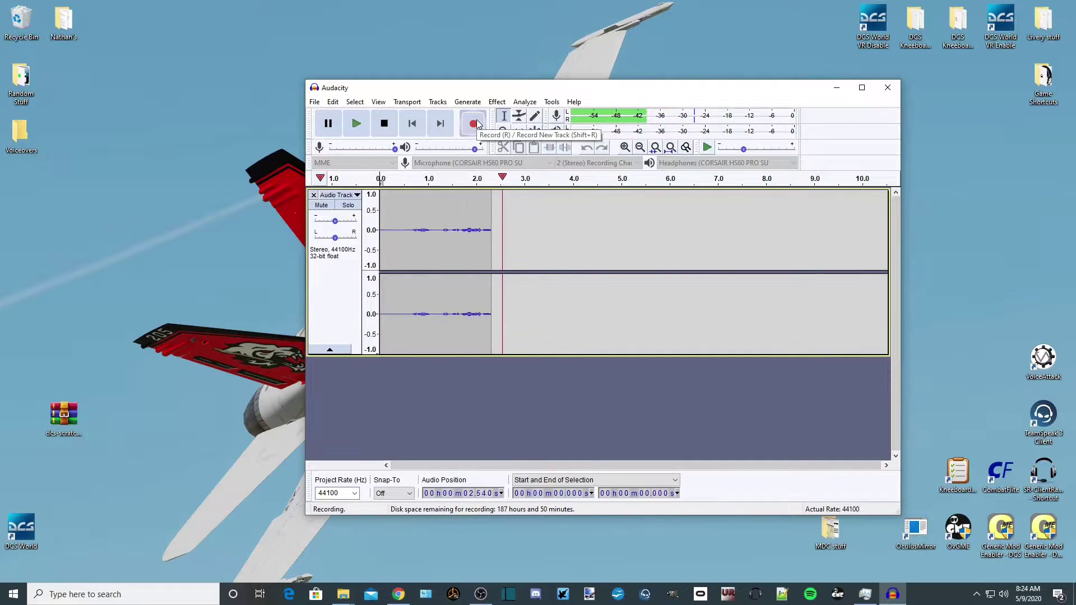
left_click(382, 122)
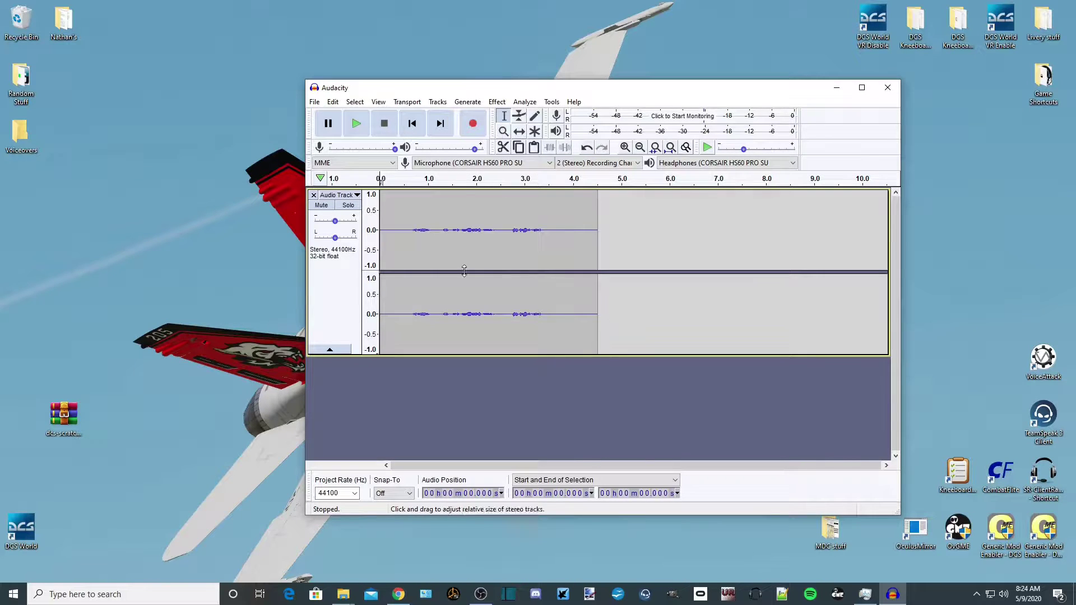
Step: Raise the track gain to +15 dB and cut the leading silence before 0.59 s
left_click(357, 124)
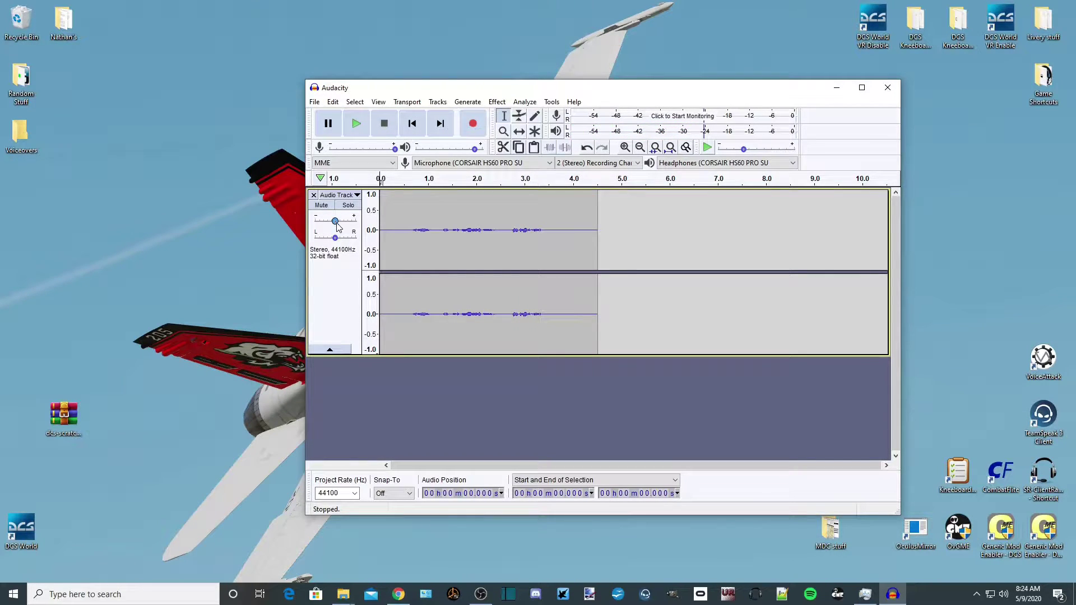
left_click_drag(336, 224, 358, 223)
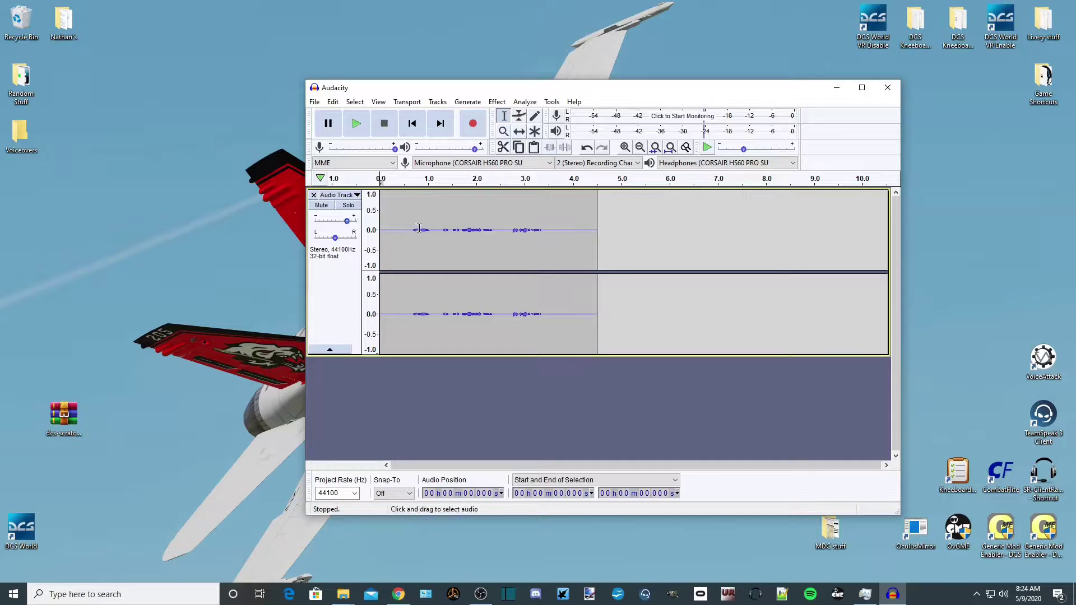
left_click(408, 192)
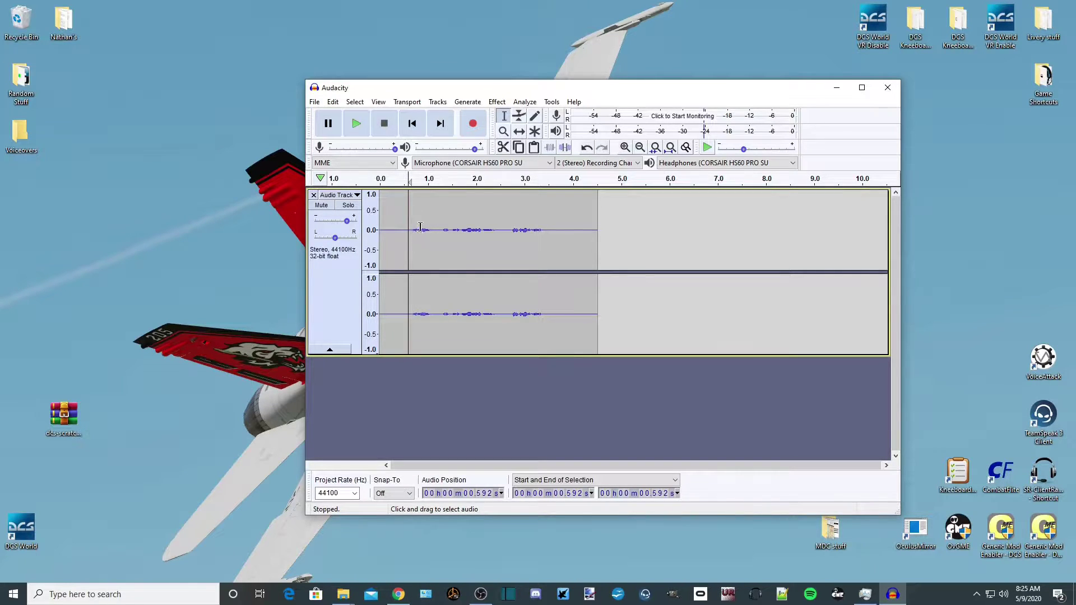
left_click(333, 102)
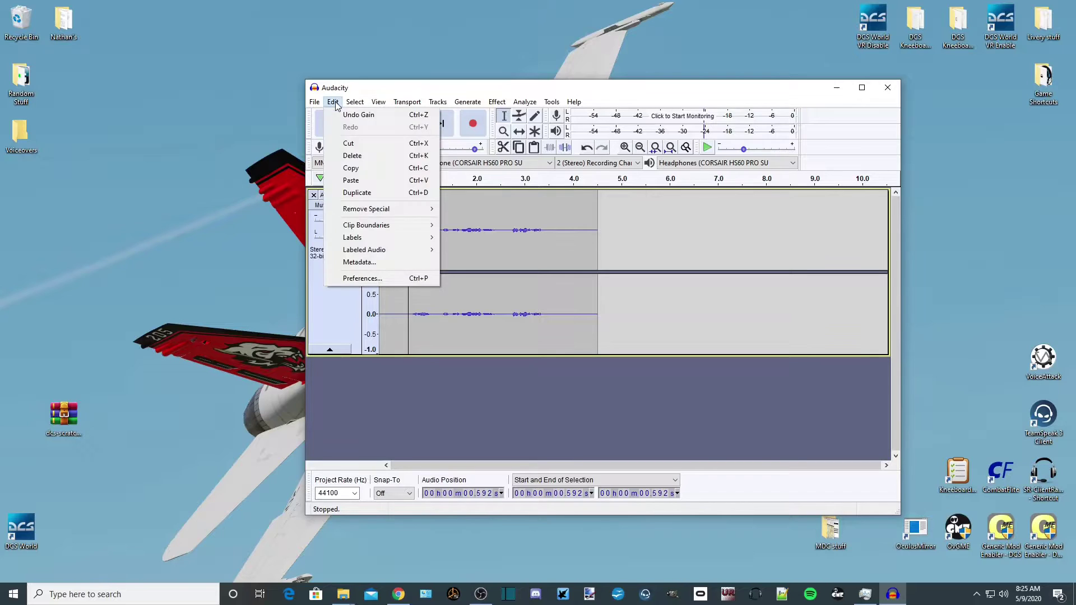
mouse_move(410, 229)
left_click(450, 227)
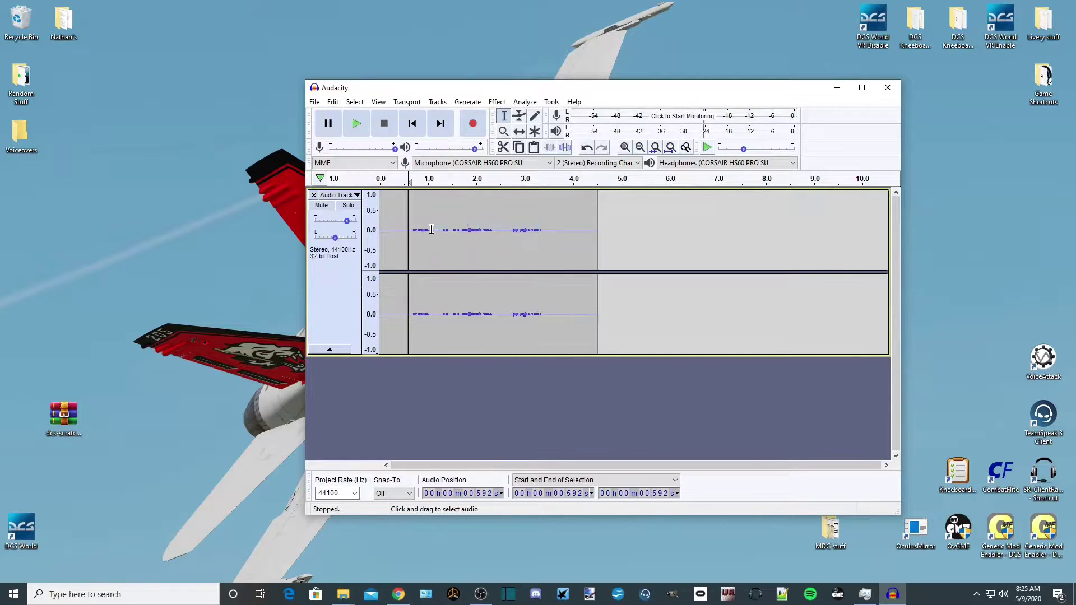
double_click(396, 222)
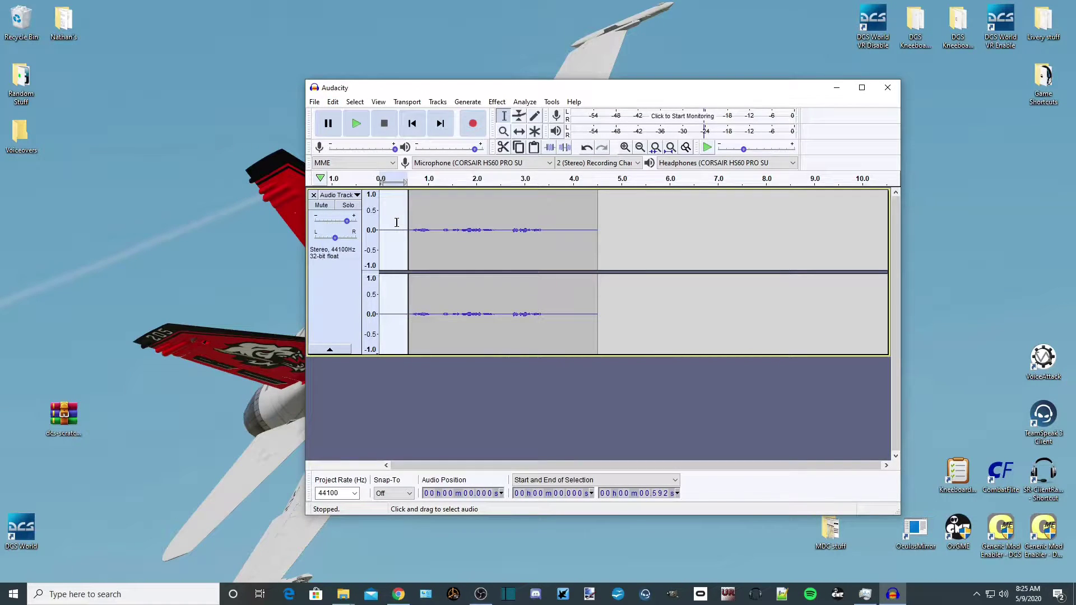
key("Delete")
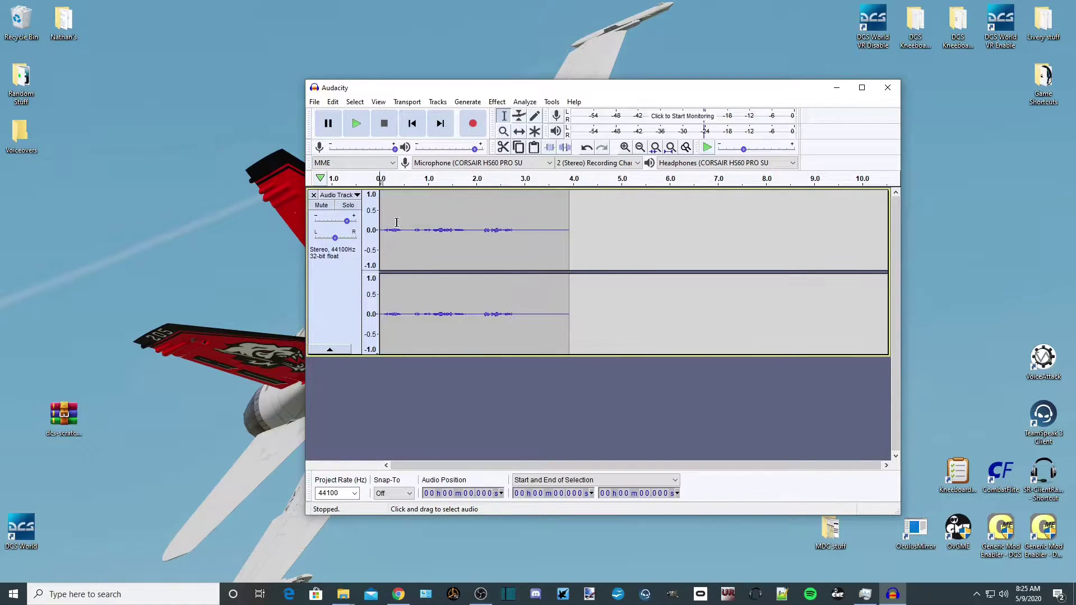
Step: Cut the trailing audio after 2.84 s and play back the trimmed clip
left_click(516, 200)
left_click(333, 101)
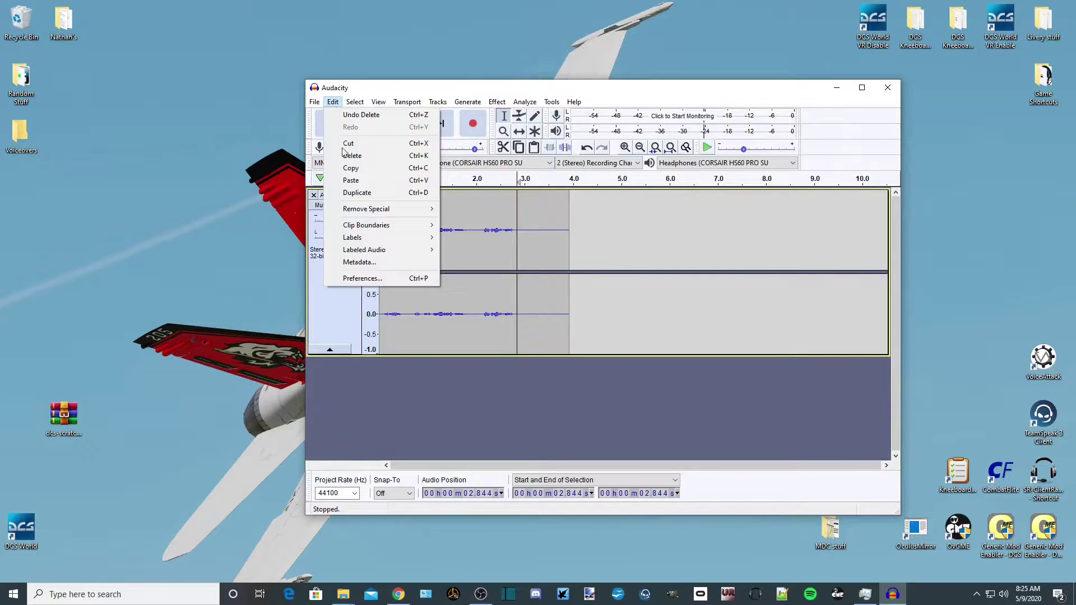
left_click(462, 224)
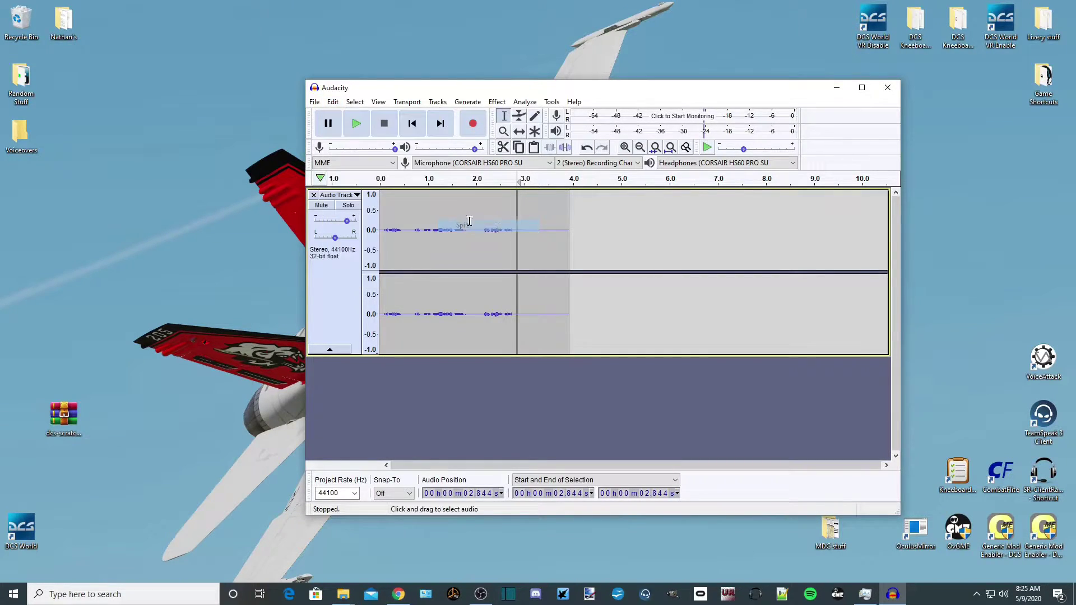
double_click(545, 221)
key("Delete")
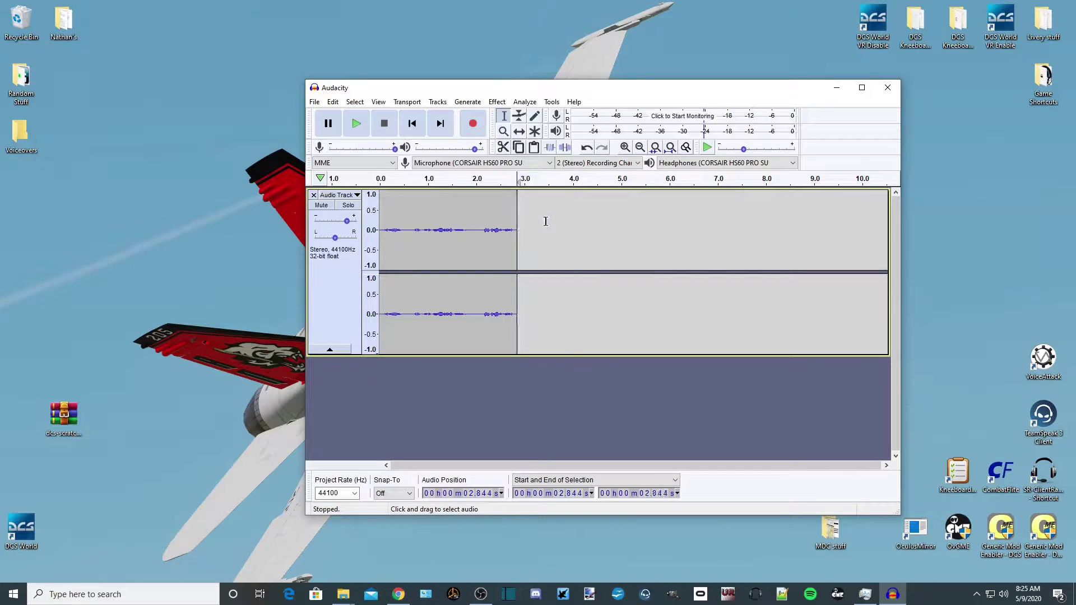
left_click(357, 126)
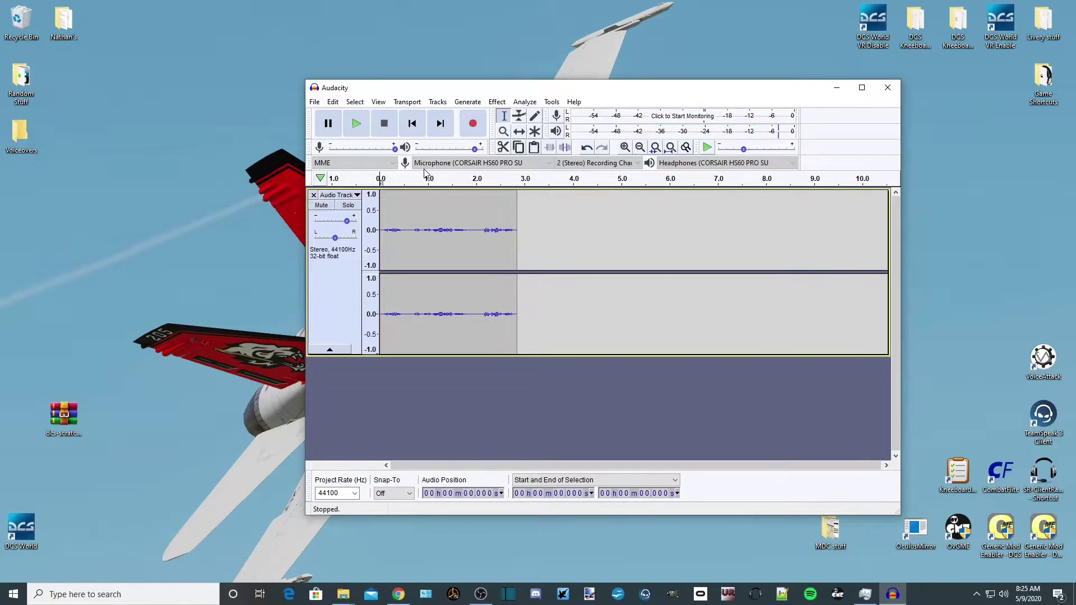
Step: Export the trimmed clip to Voiceovers as OGG file '1' with empty metadata, then launch DCS World
left_click(317, 102)
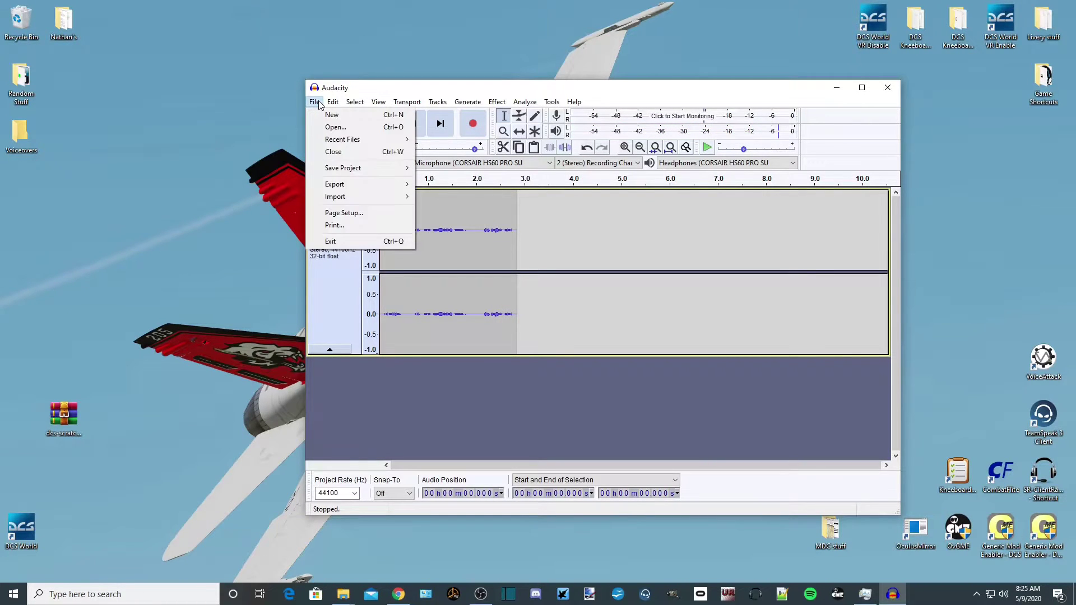
mouse_move(391, 184)
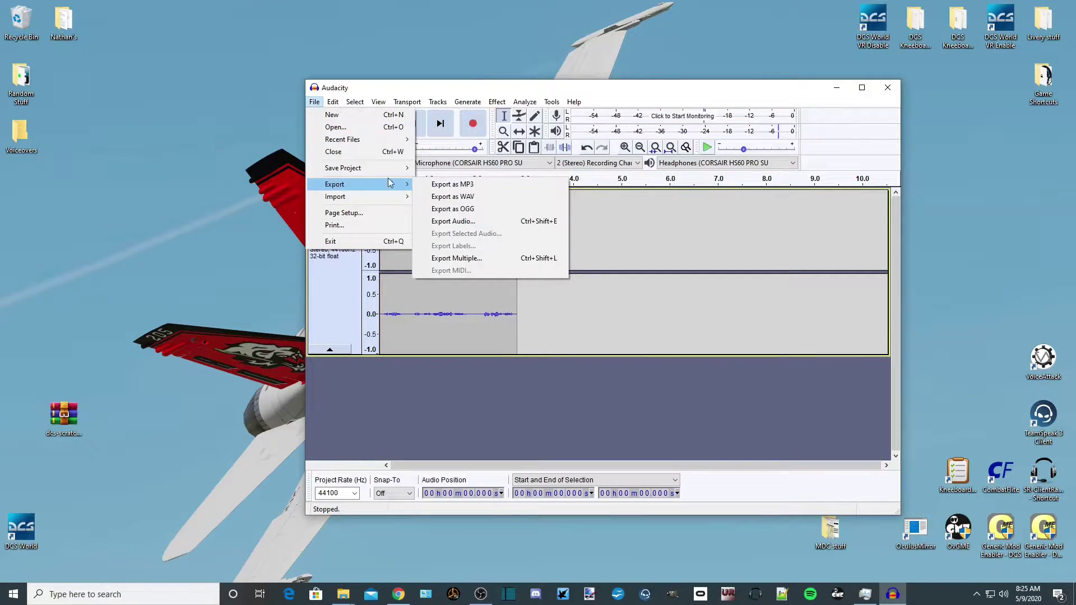
left_click(476, 211)
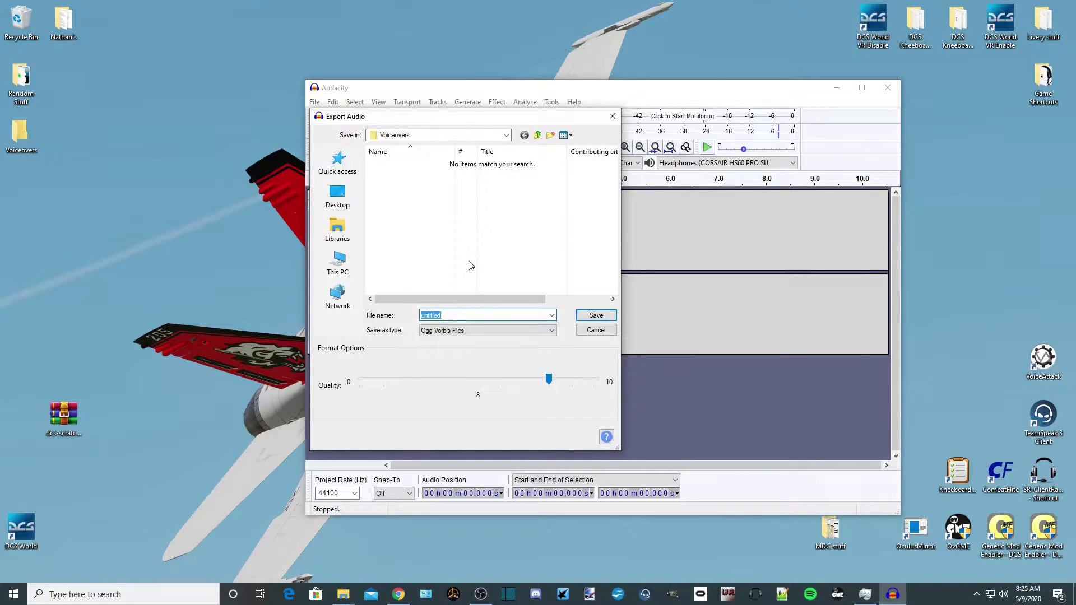
type("1")
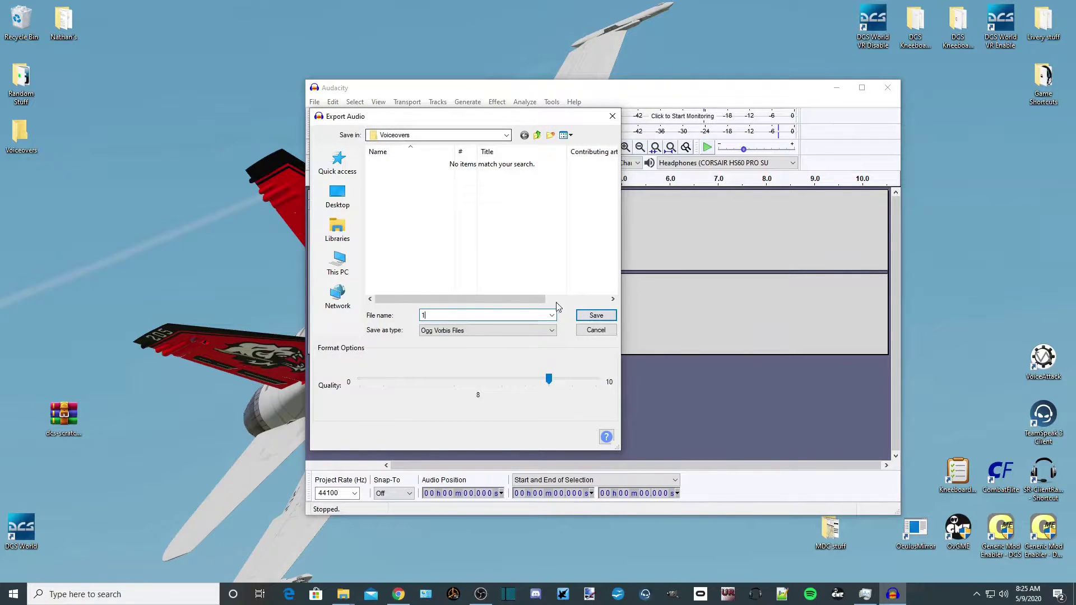
left_click(610, 317)
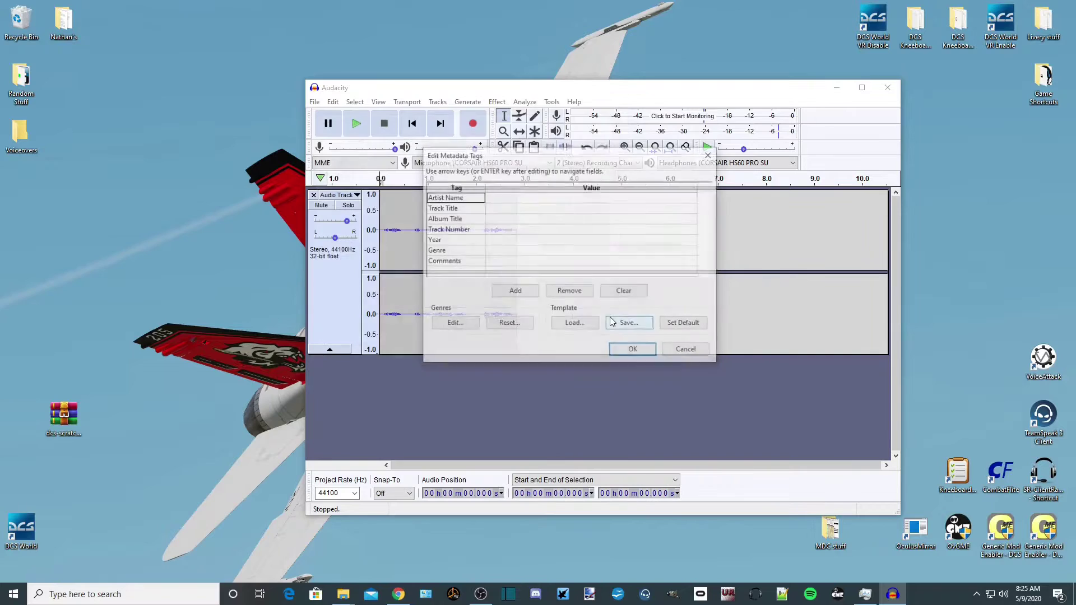
left_click(631, 349)
left_click(872, 21)
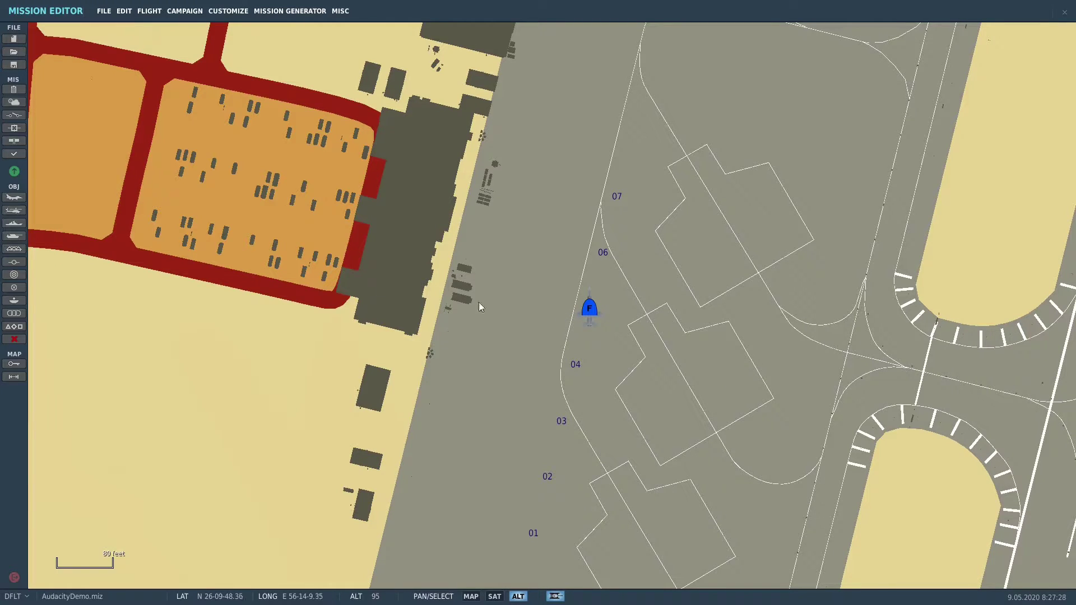
Step: Create a trigger named 'audio 1' with a TIME MORE 7-second condition
left_click(22, 115)
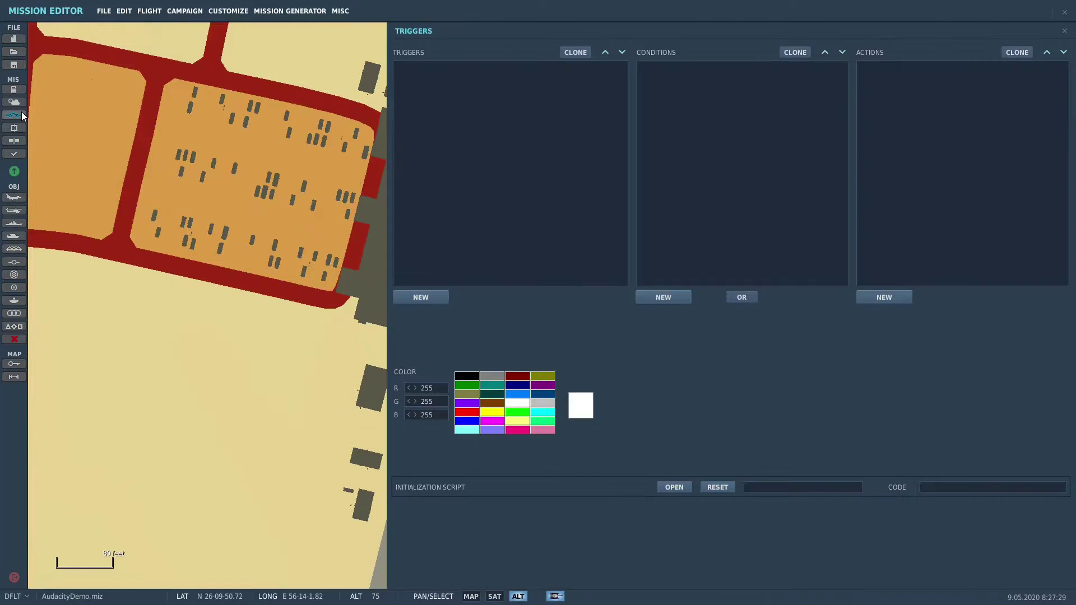
left_click(417, 297)
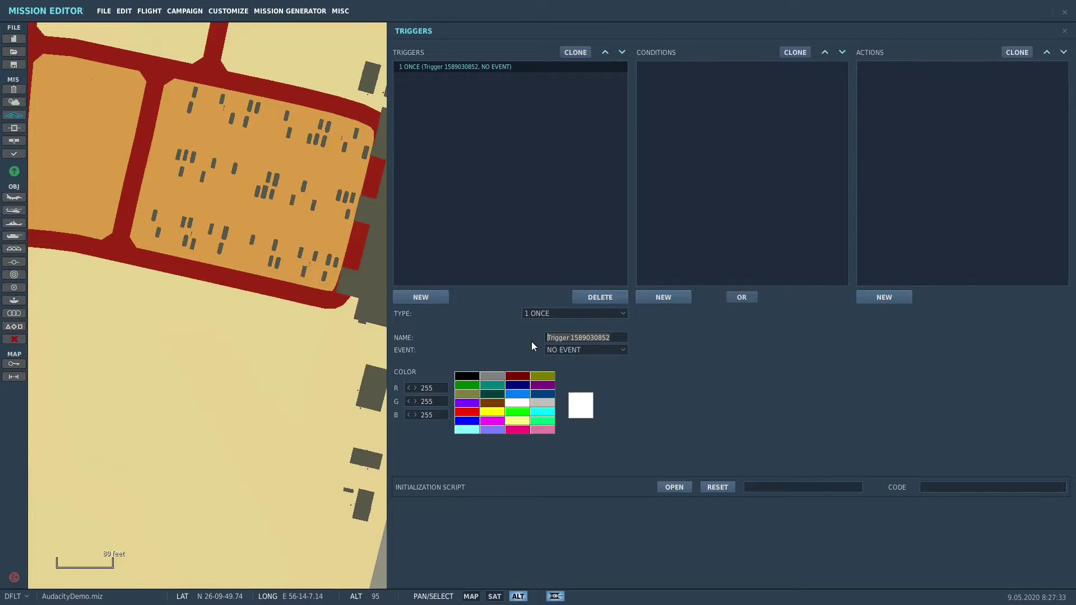
type("audi")
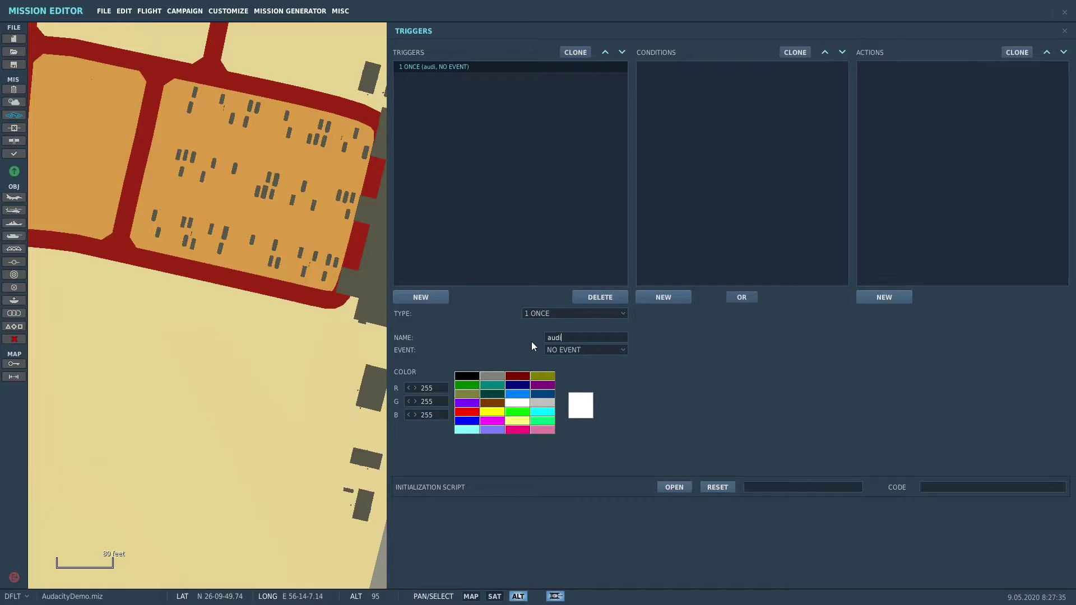
type("o 1")
left_click(663, 298)
left_click(773, 314)
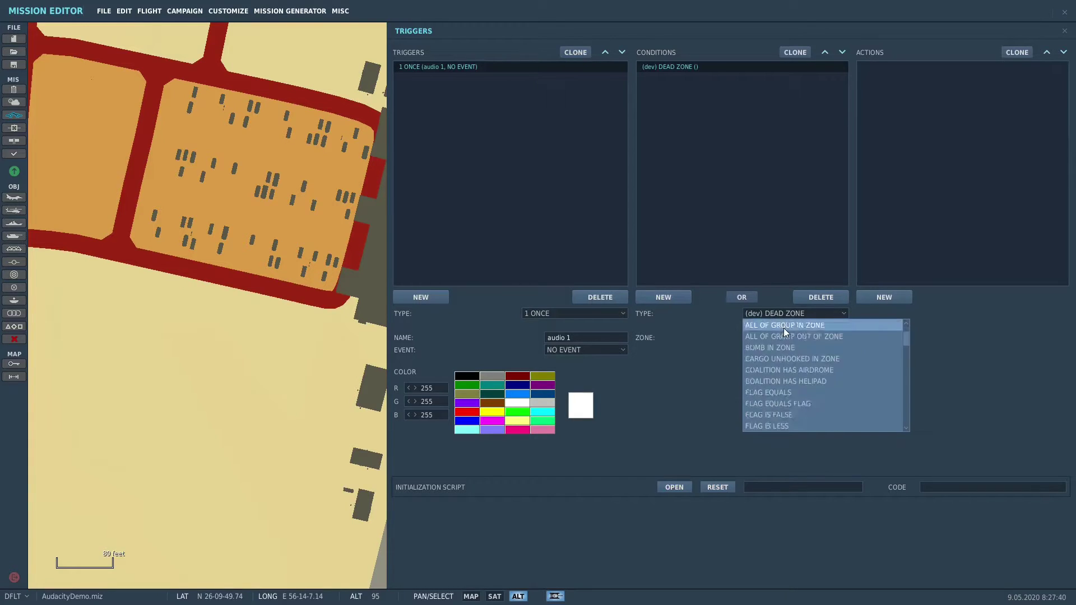
left_click(802, 358)
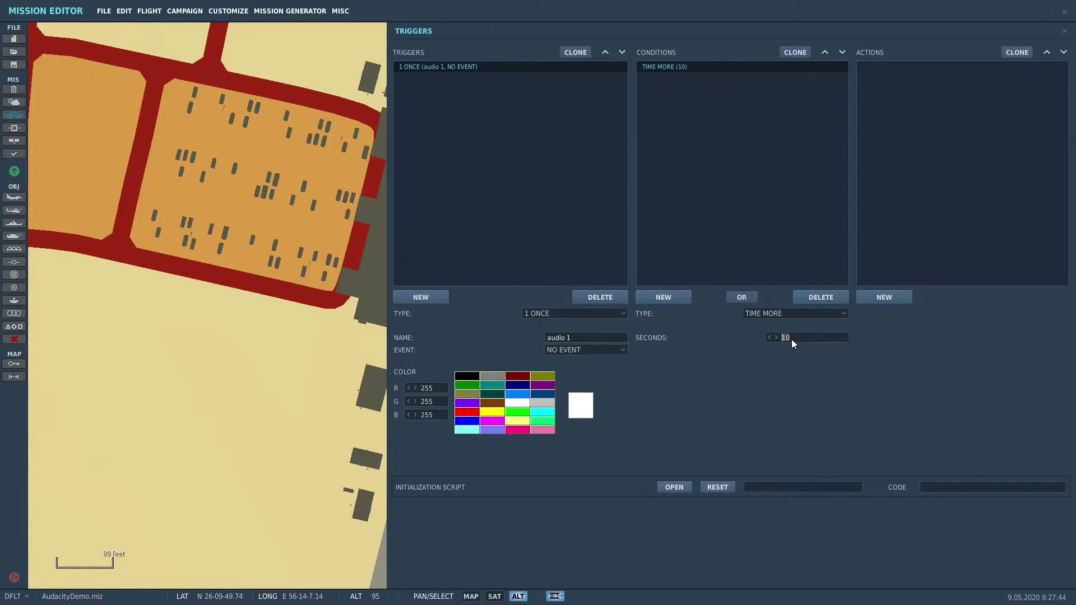
type("7")
Step: Add a new action to the trigger and scroll through its action types
left_click(885, 300)
left_click(952, 314)
scroll(999, 375, "down", 15)
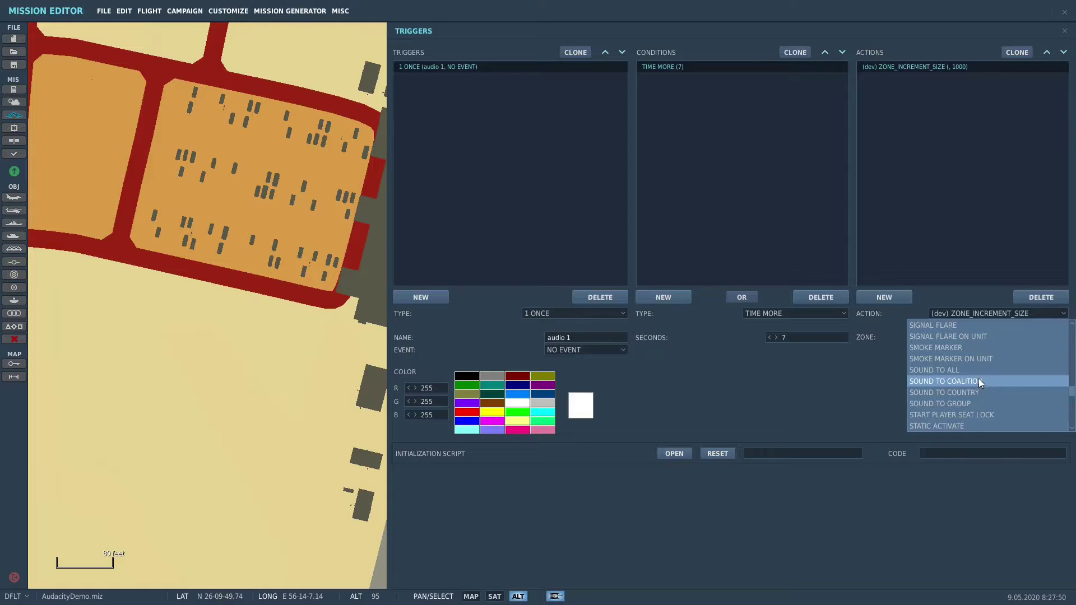
Step: Set the action to SOUND TO COALITION for the Blue coalition
left_click(983, 377)
left_click(967, 338)
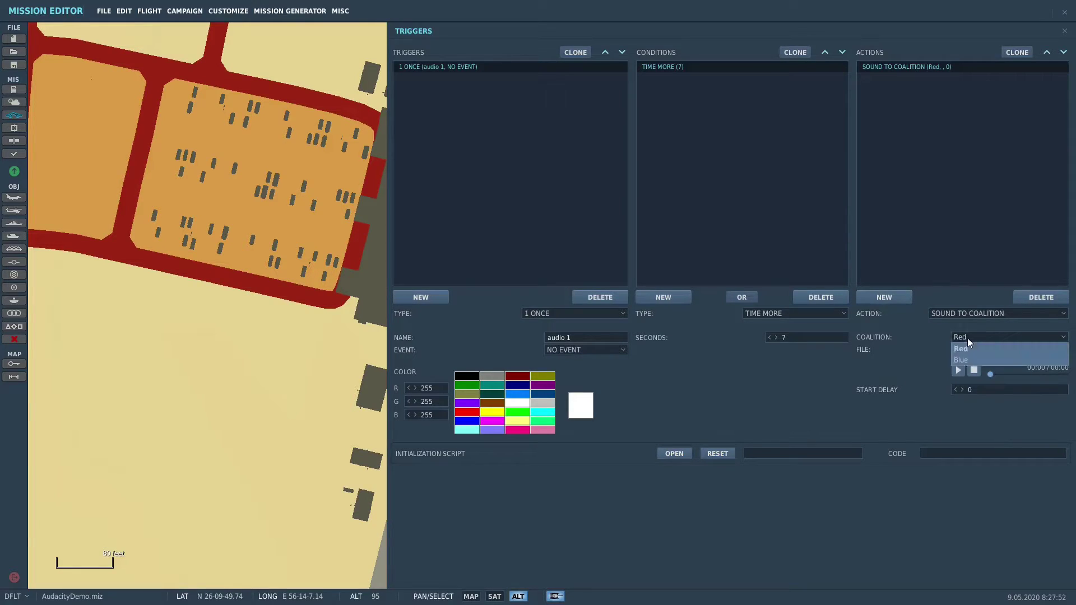
left_click(967, 362)
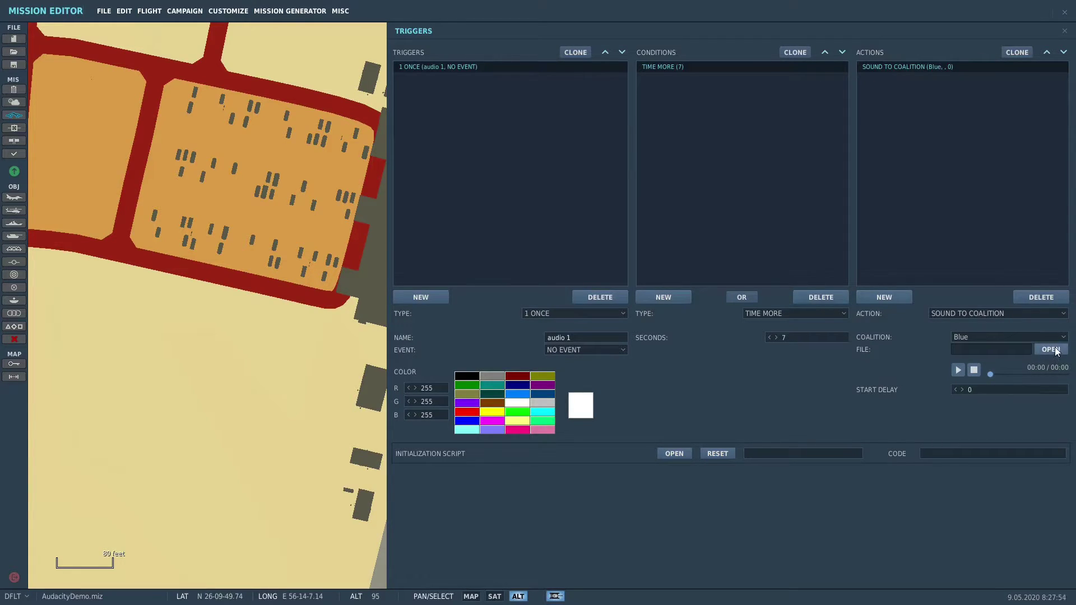
Step: Choose C:\Nathans\Voiceovers\1.ogg as the sound file after previewing it, and close the triggers panel
left_click(1054, 349)
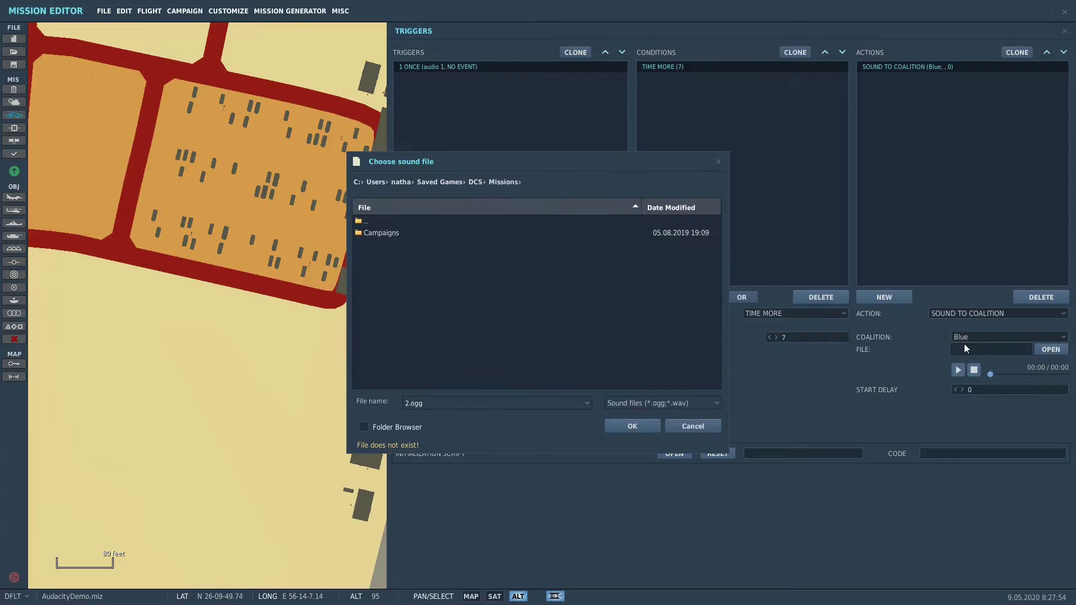
left_click(356, 182)
double_click(392, 295)
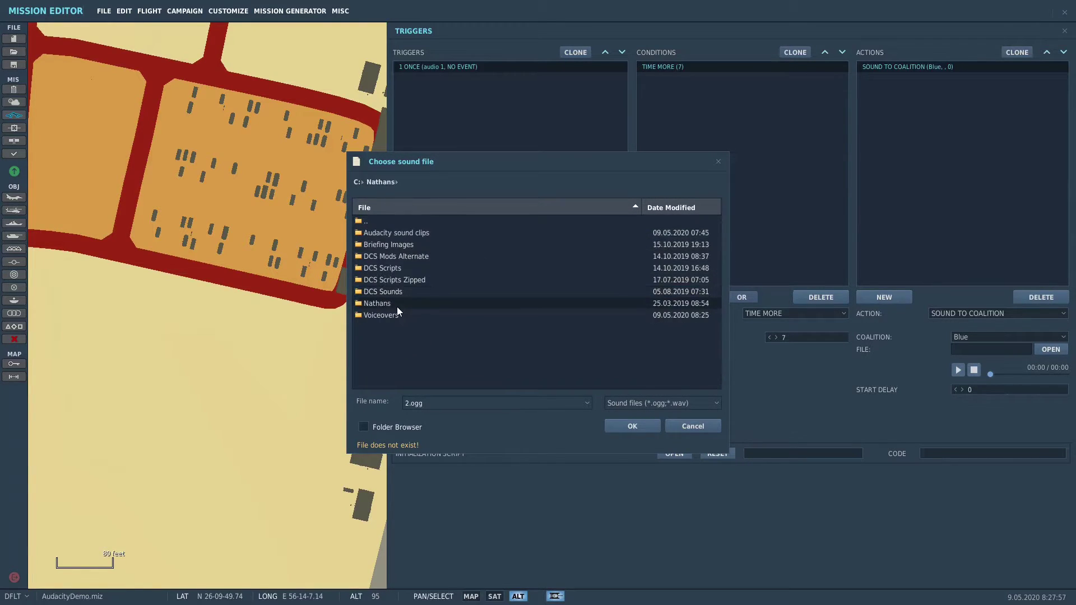
double_click(399, 316)
left_click(371, 234)
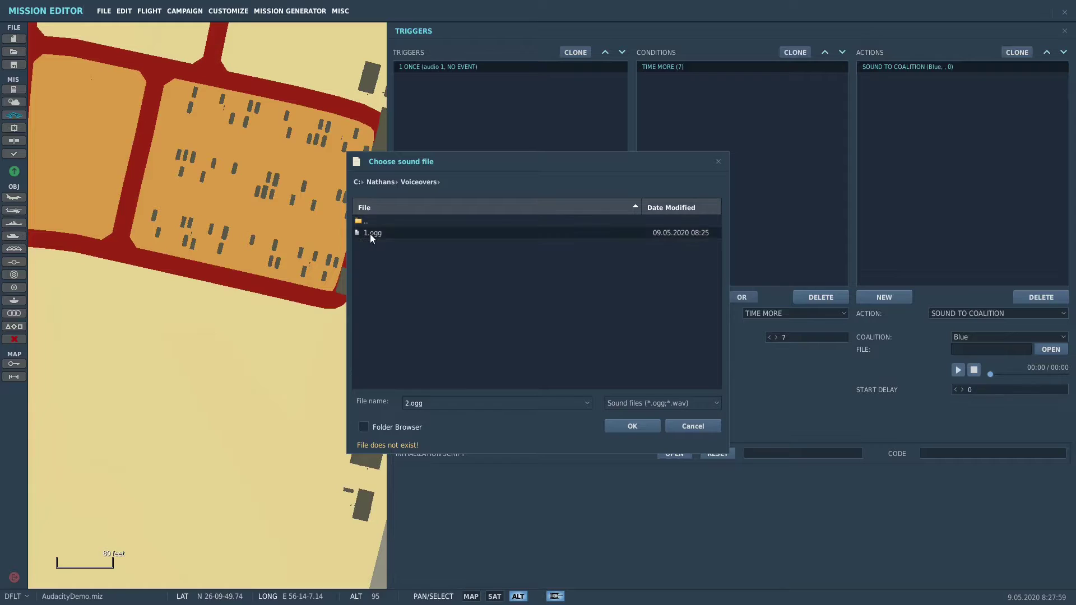
left_click(432, 427)
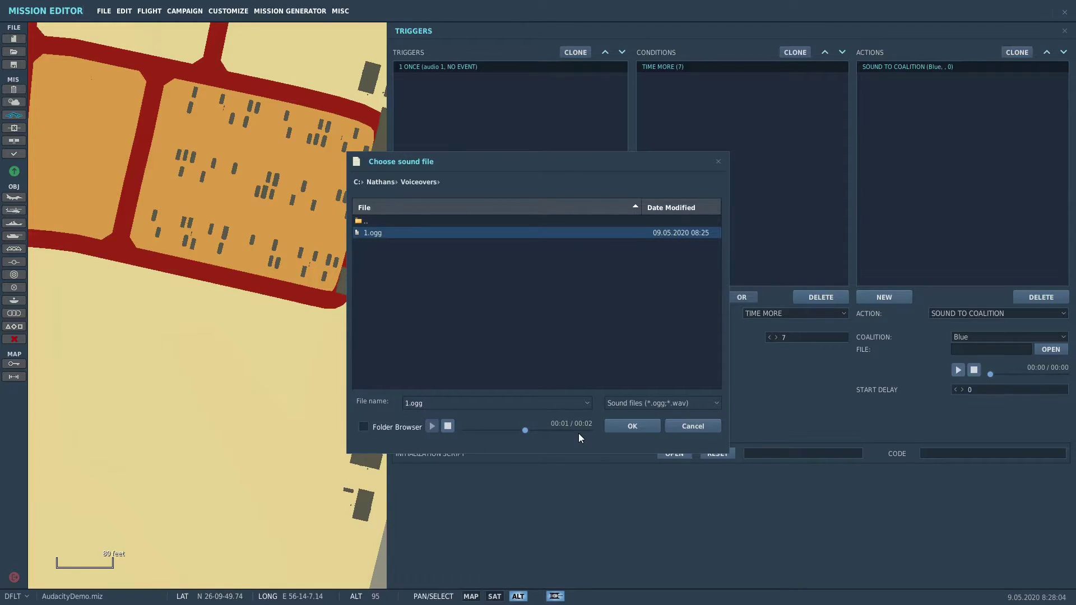
left_click(633, 427)
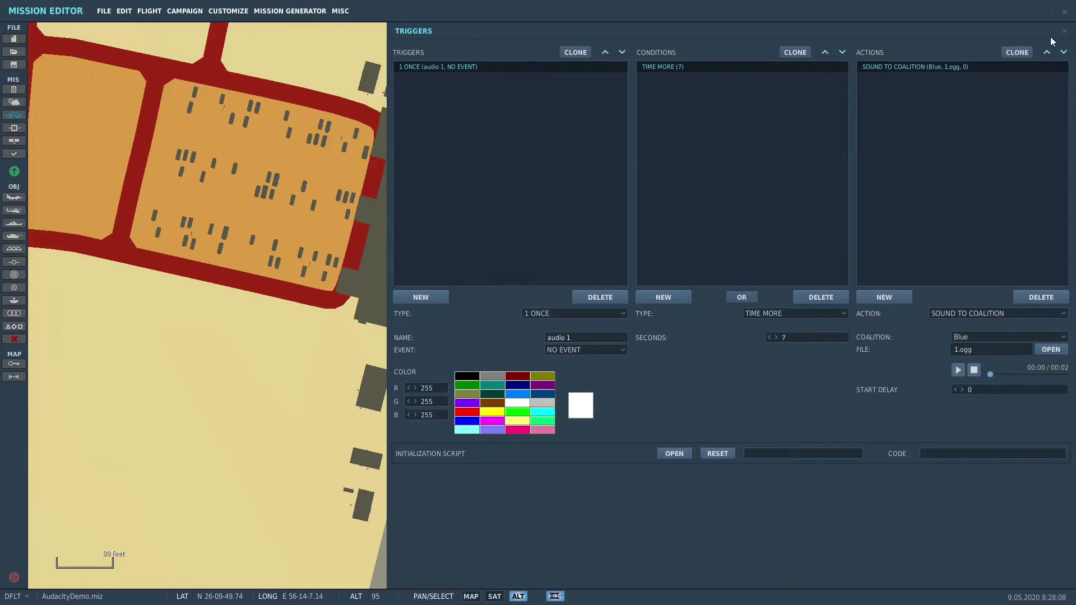
left_click(1064, 32)
left_click(104, 10)
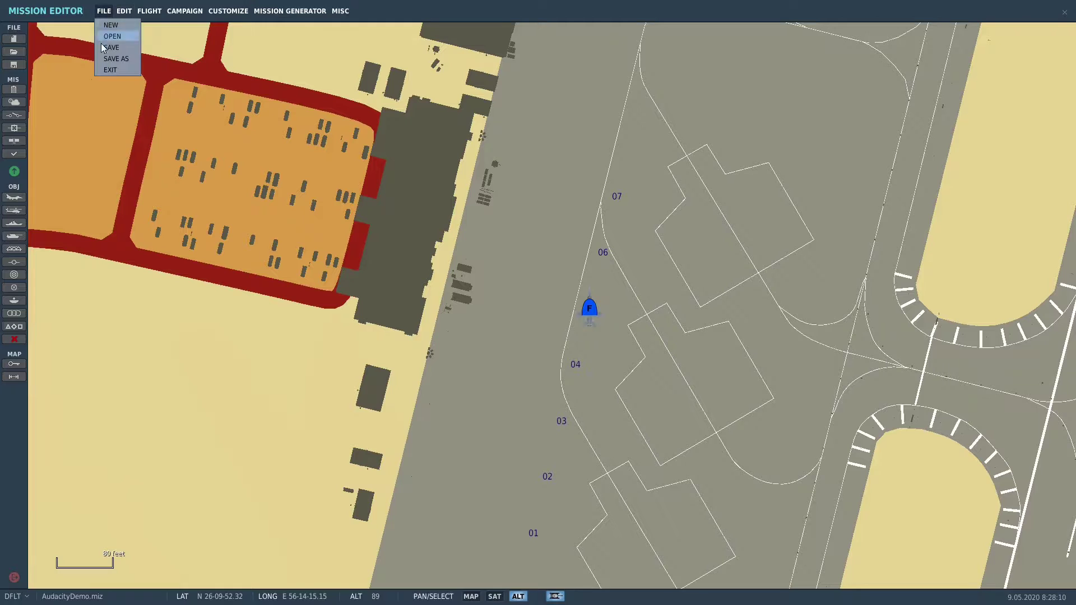
Step: Save the mission and fly it from the briefing screen
left_click(127, 48)
left_click(155, 11)
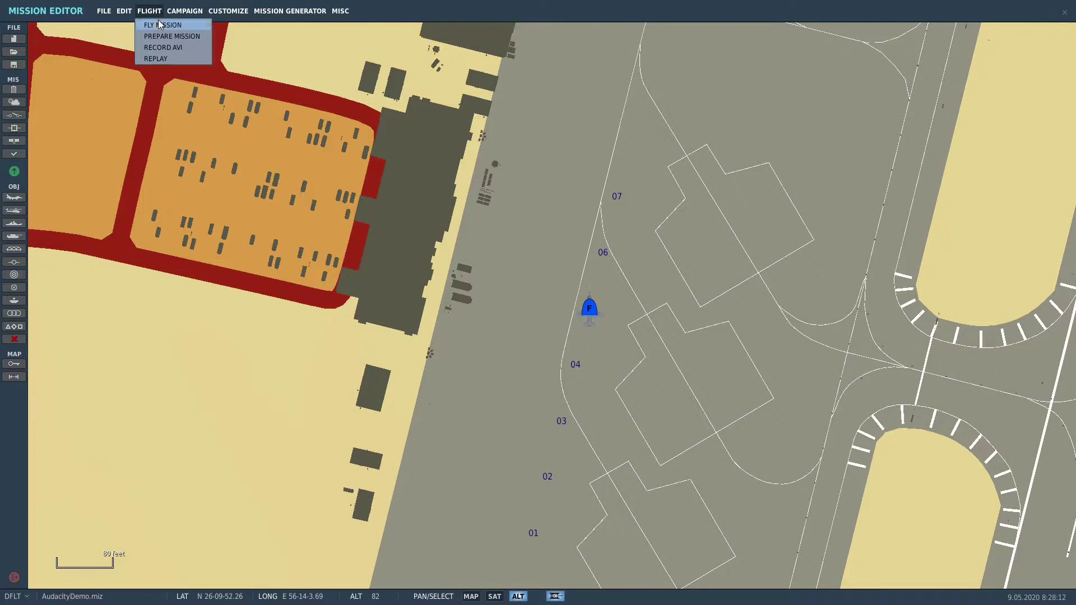
left_click(161, 24)
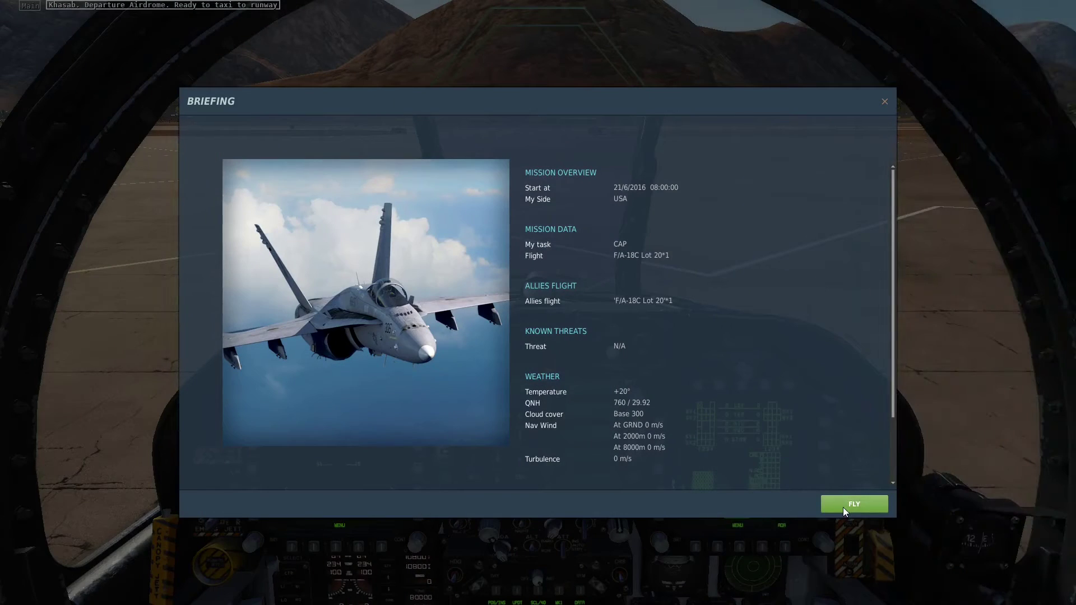
left_click(843, 507)
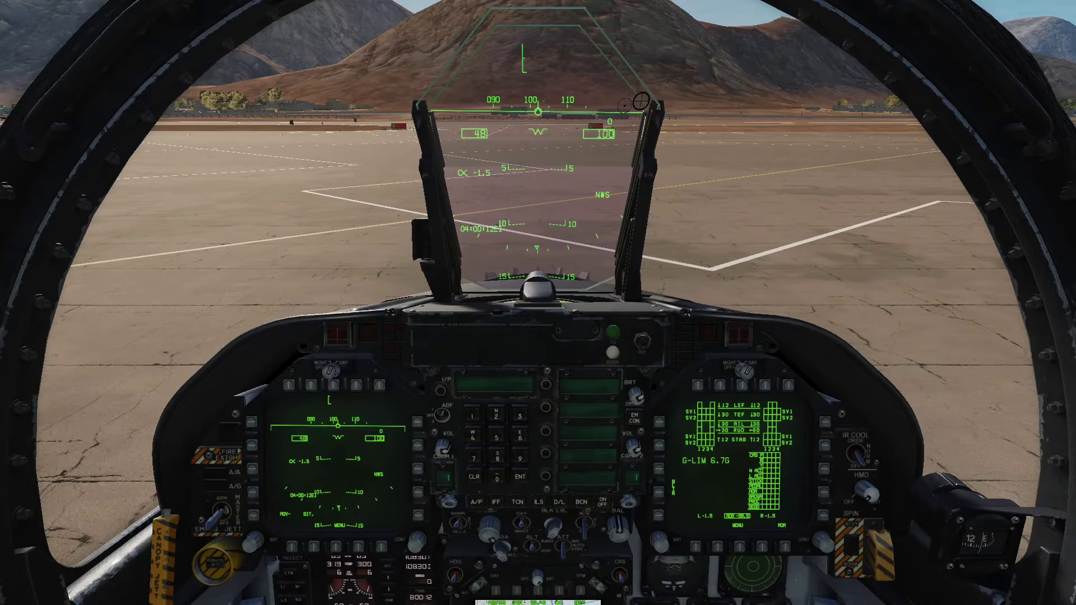
Step: Pause the running mission and quit DCS World to the desktop
key("Escape")
left_click(567, 350)
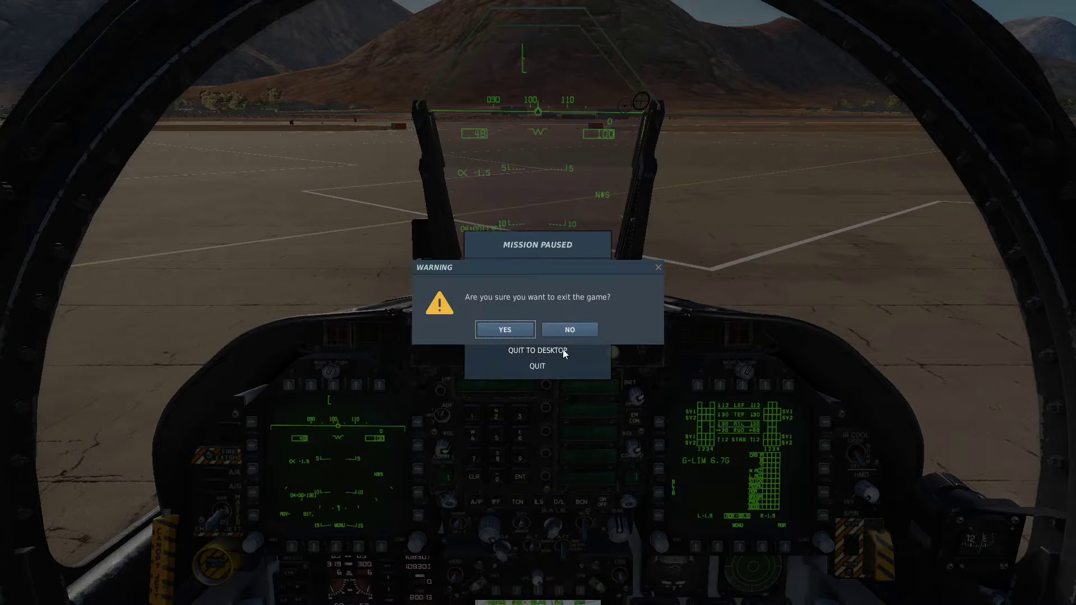
left_click(505, 329)
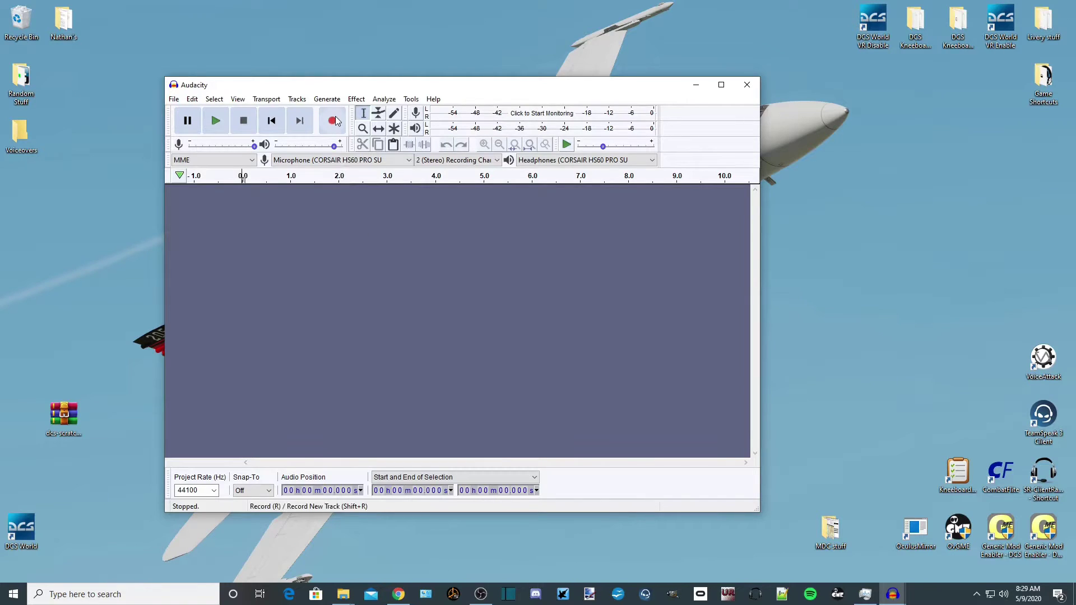
Step: Record a new voice clip of about four seconds and play it back
left_click(334, 121)
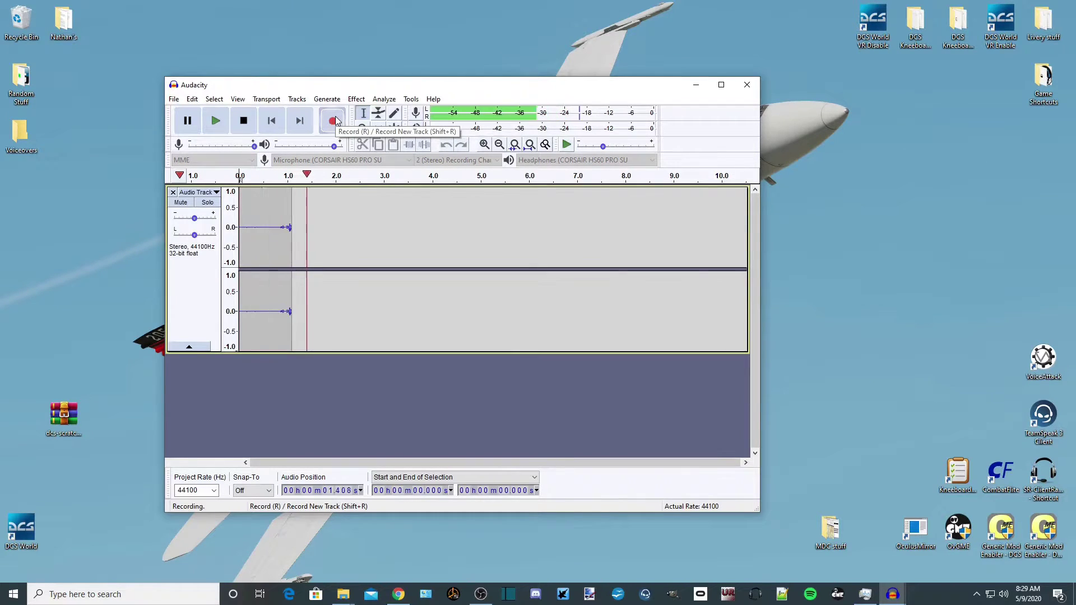
left_click(246, 123)
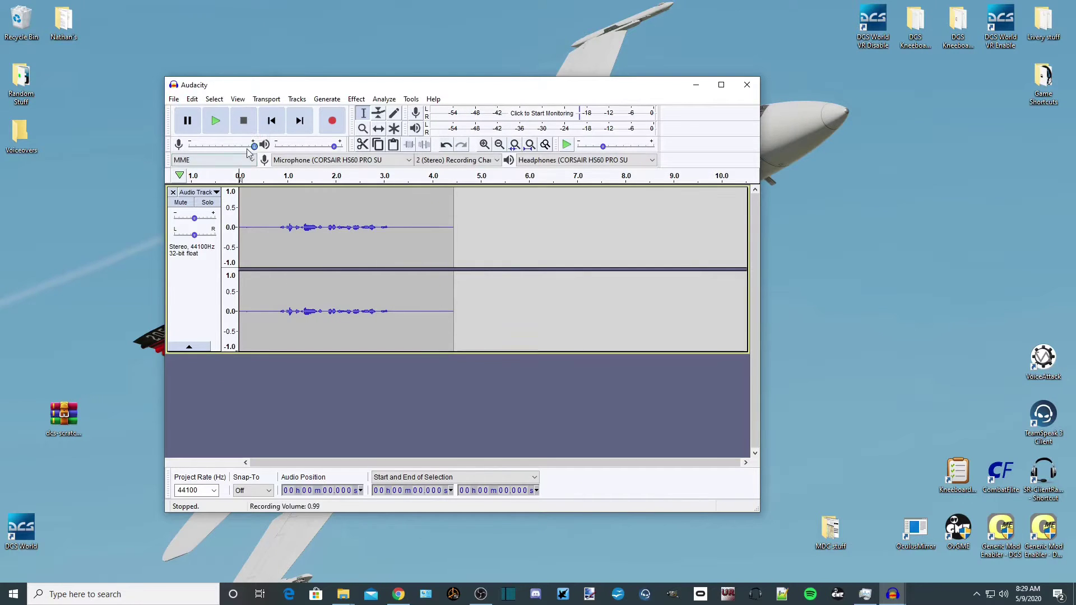
left_click(215, 120)
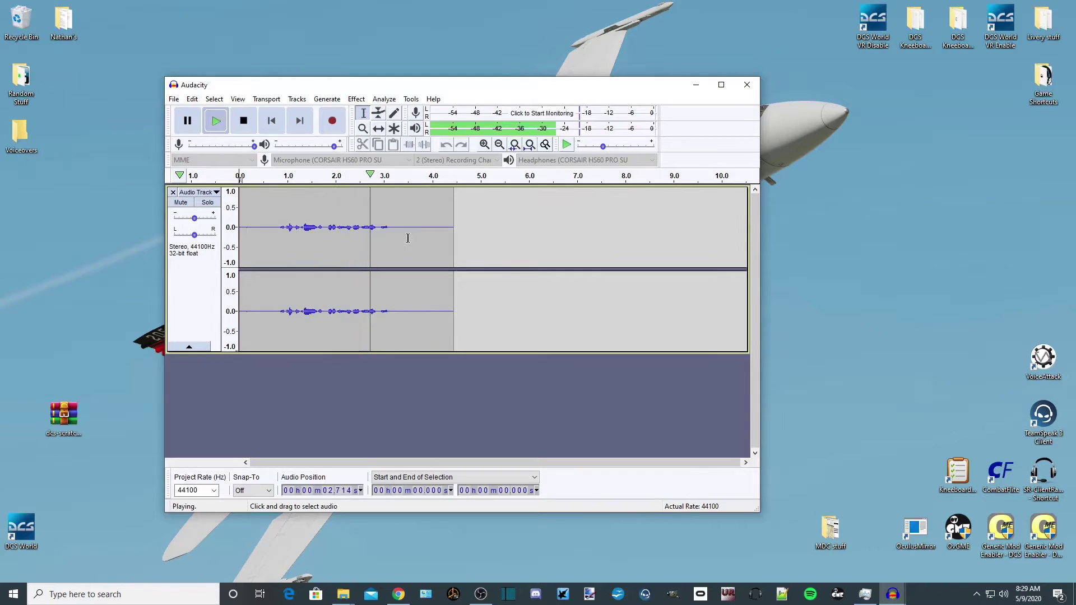
left_click(245, 123)
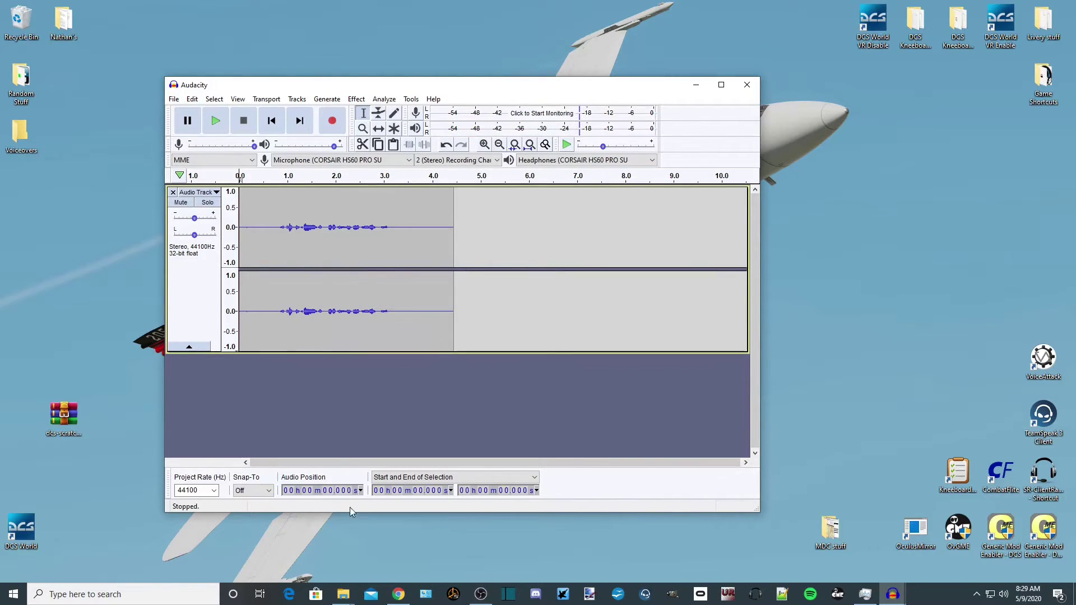
Step: Open the Audacity sound clips folder in Explorer, then set the voice track gain to +20 dB
mouse_move(343, 593)
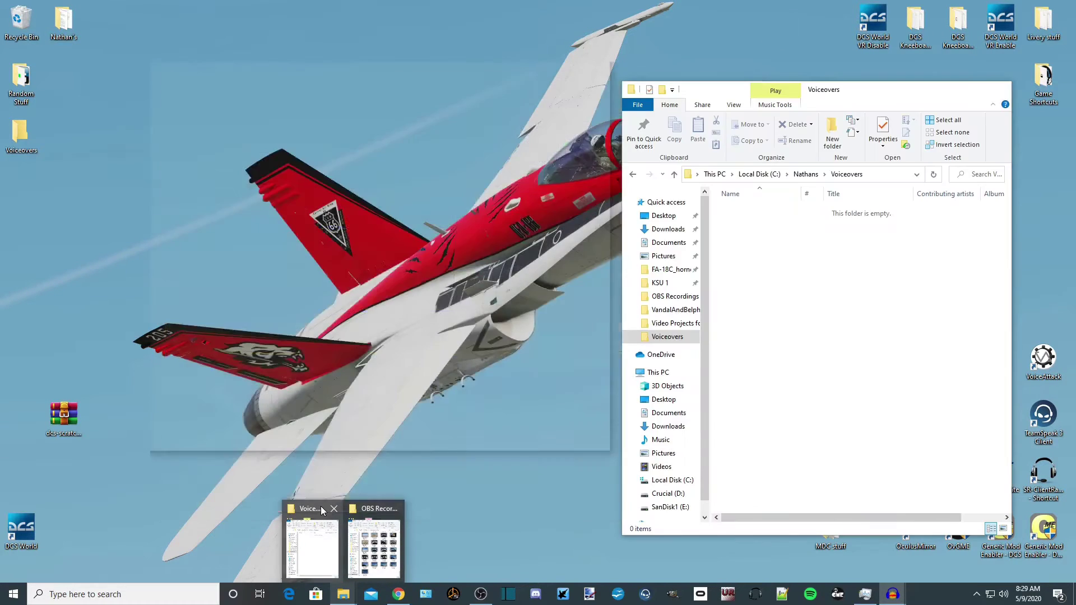
left_click(322, 517)
key("alt+Up")
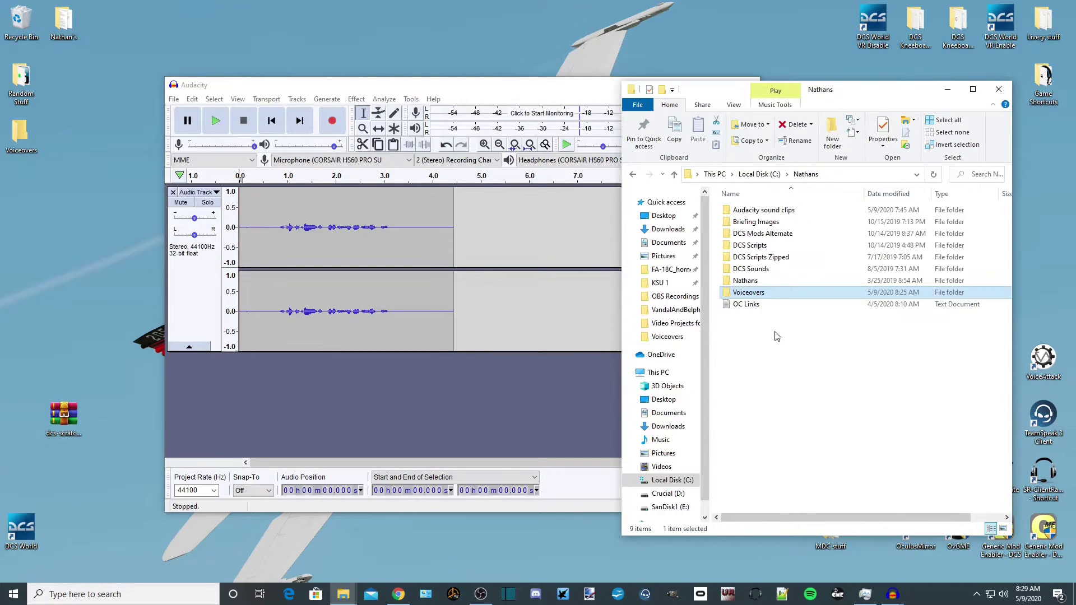
double_click(763, 211)
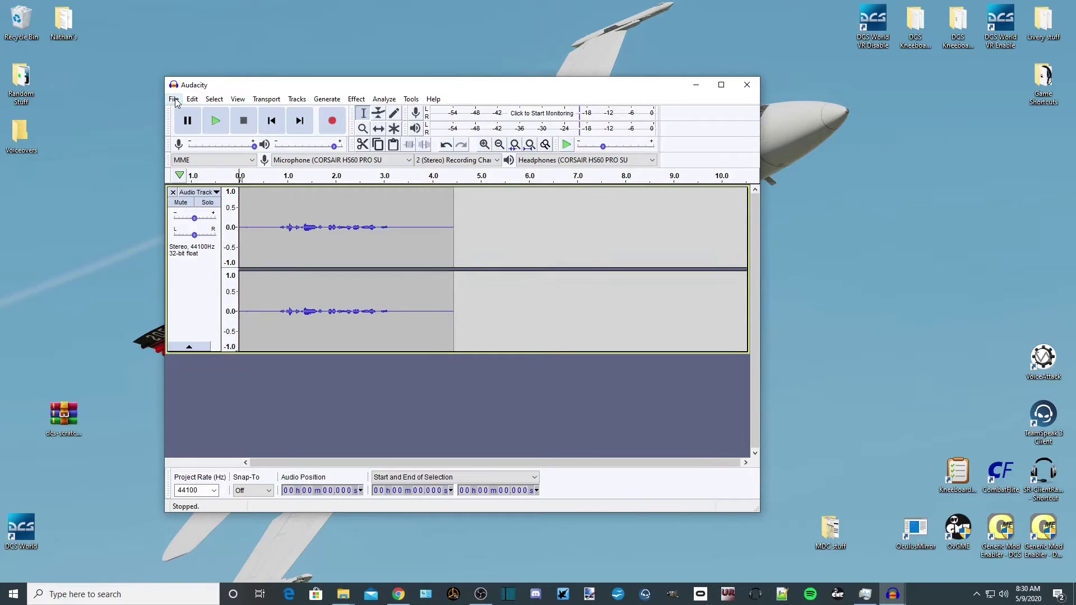
left_click_drag(194, 219, 209, 219)
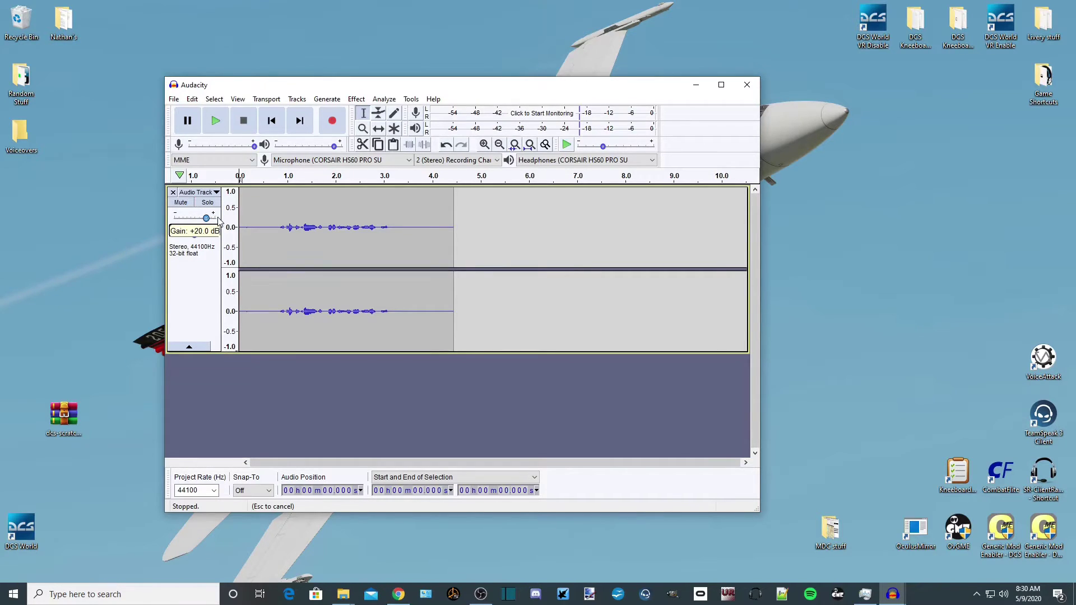
left_click_drag(218, 221, 218, 221)
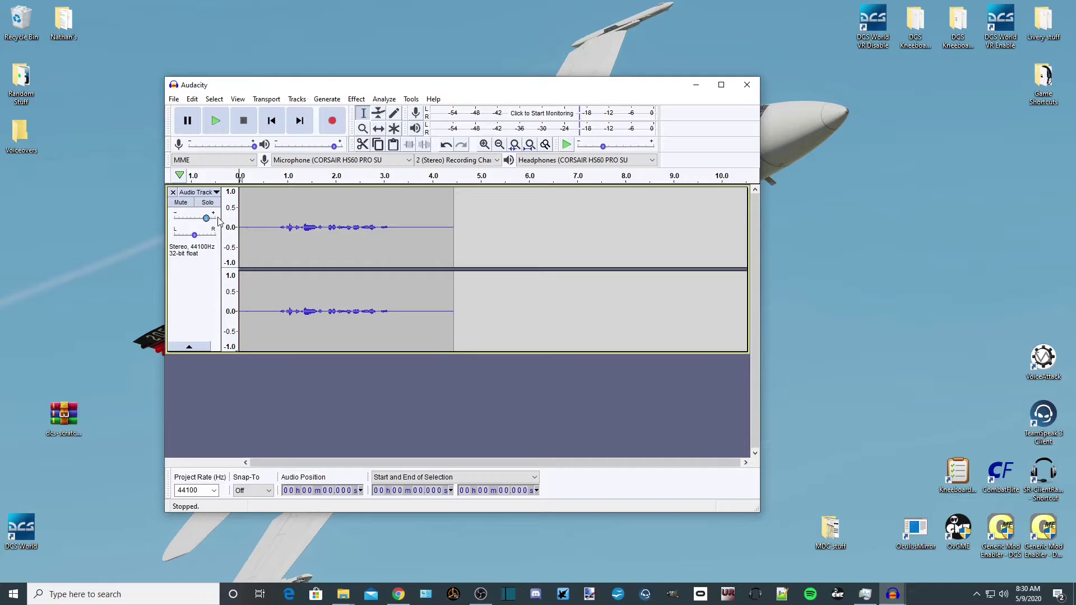
Step: Import the gun battle sound file, copying it into the project
left_click(175, 99)
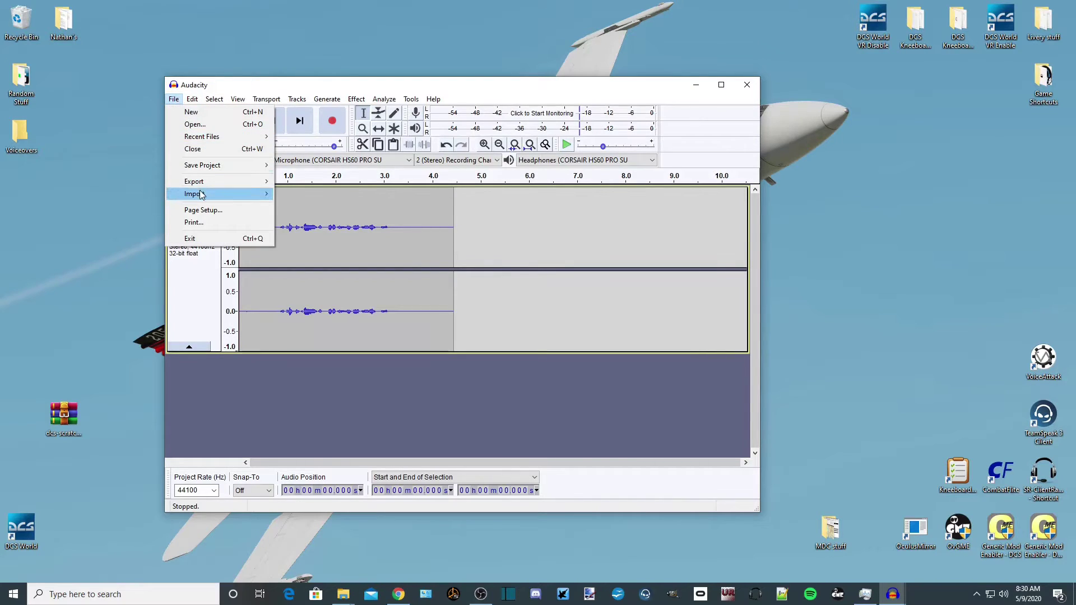
mouse_move(235, 194)
left_click(302, 194)
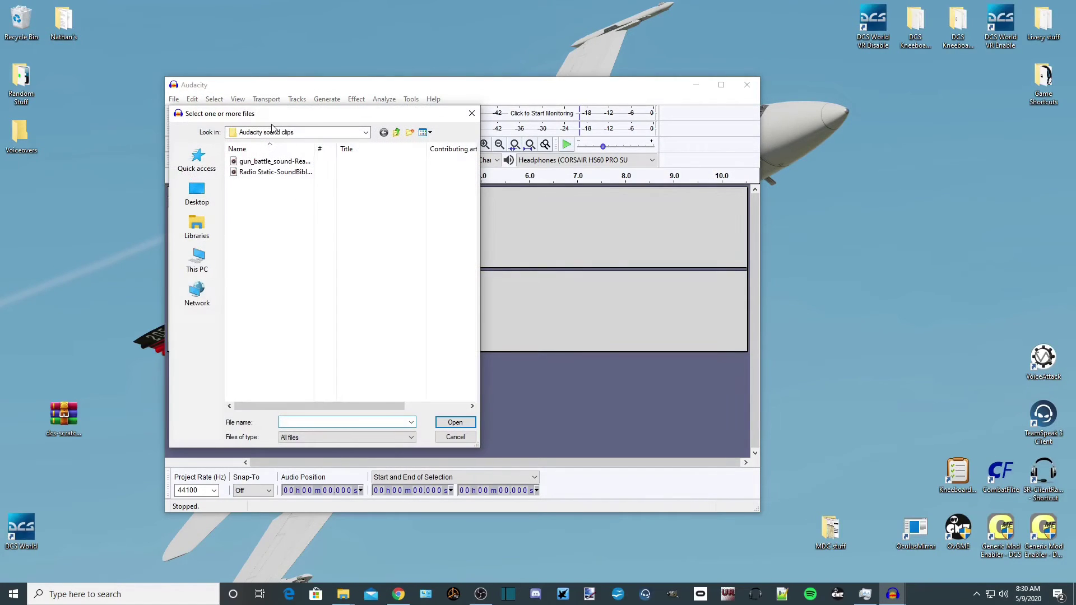
left_click(259, 162)
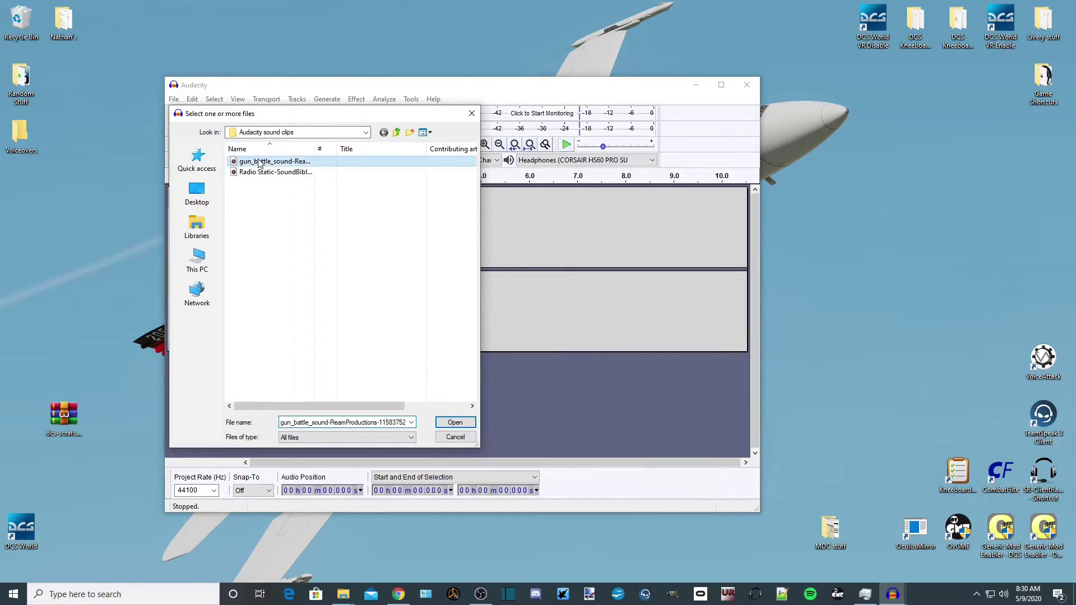
left_click(472, 423)
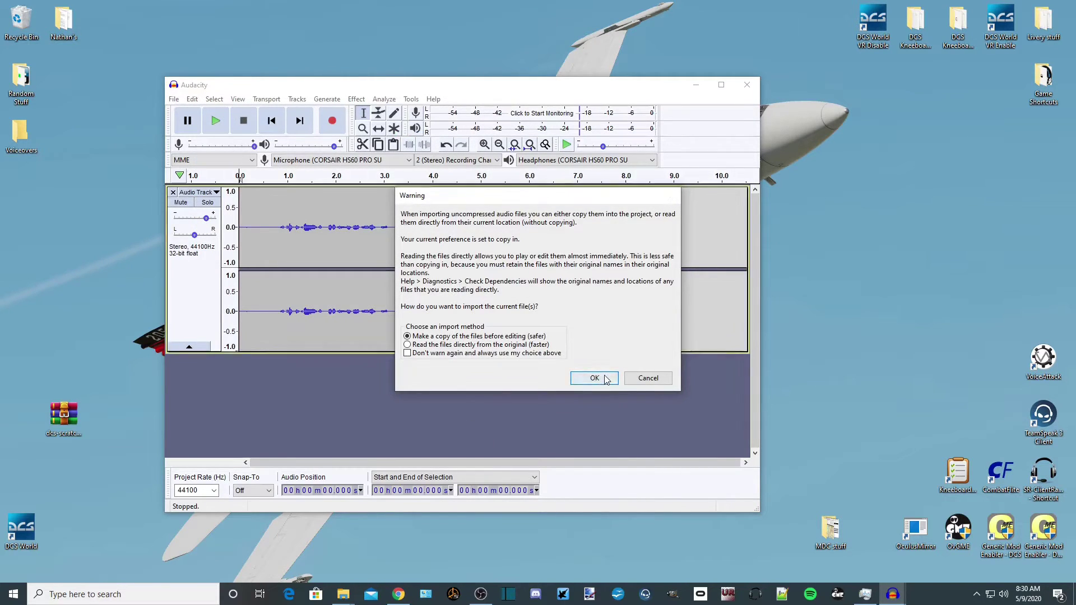
left_click(585, 379)
scroll(400, 367, "up", 2)
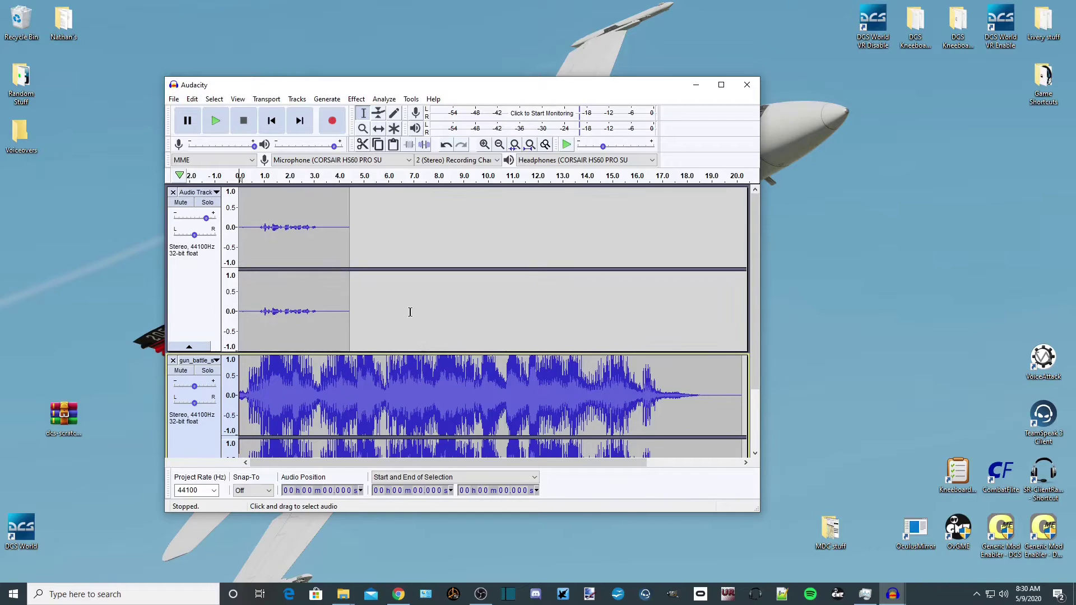
Step: Undo the last voice-clip edit, then split the gun_battle track at 3.064 s and delete the rest
left_click(250, 228)
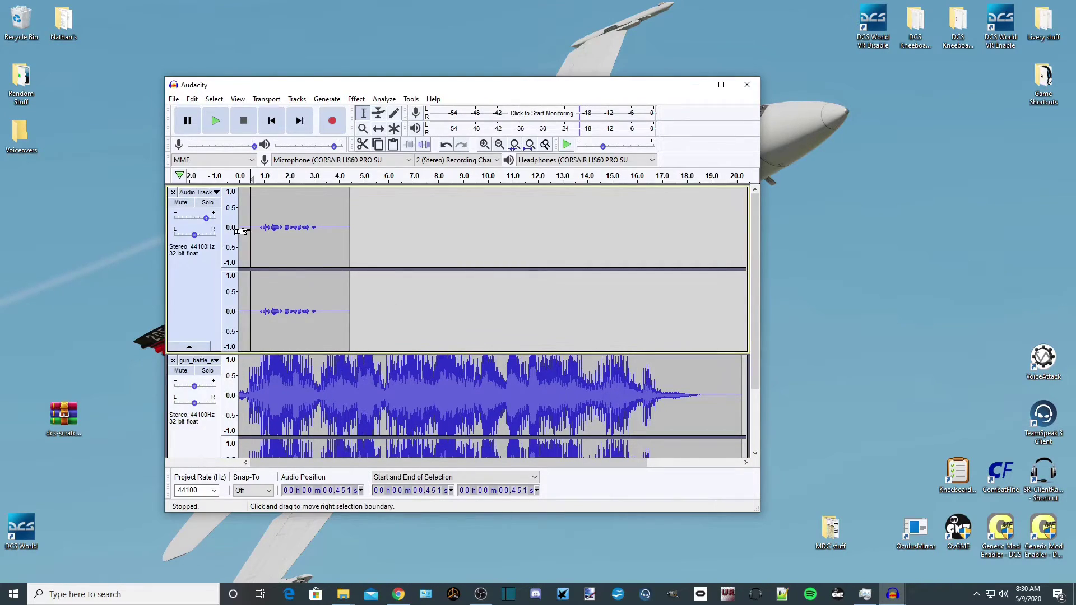
left_click(192, 99)
left_click(204, 115)
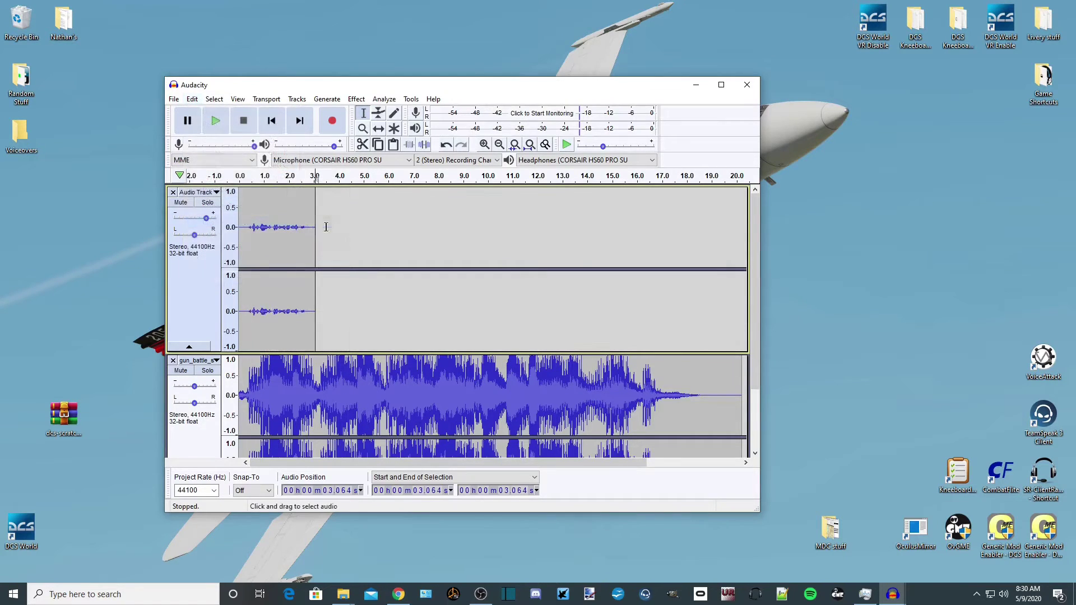
left_click(247, 362)
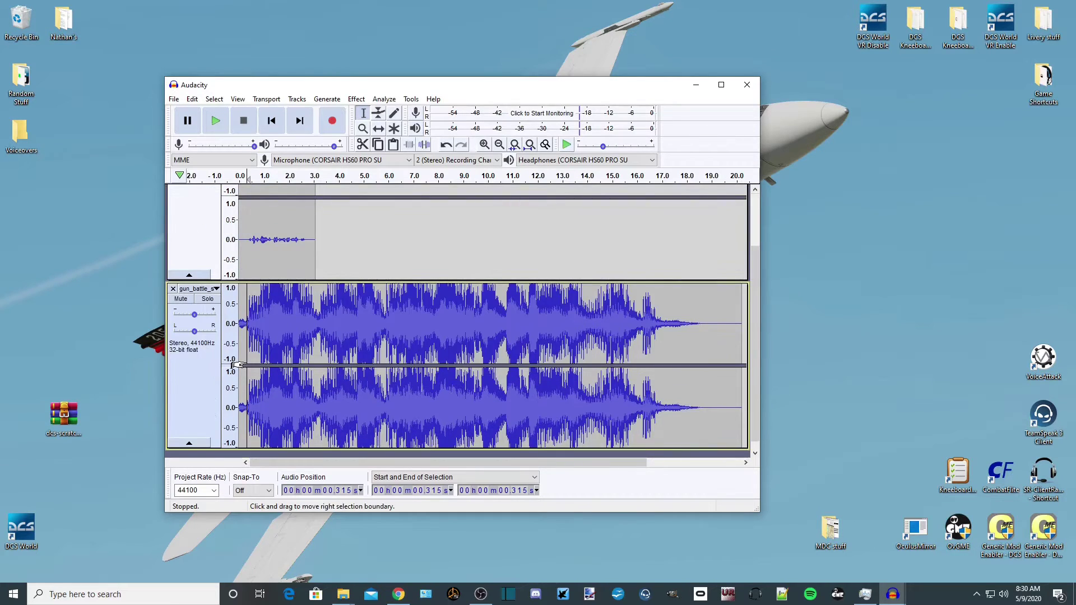
key("ctrl+y")
left_click(192, 99)
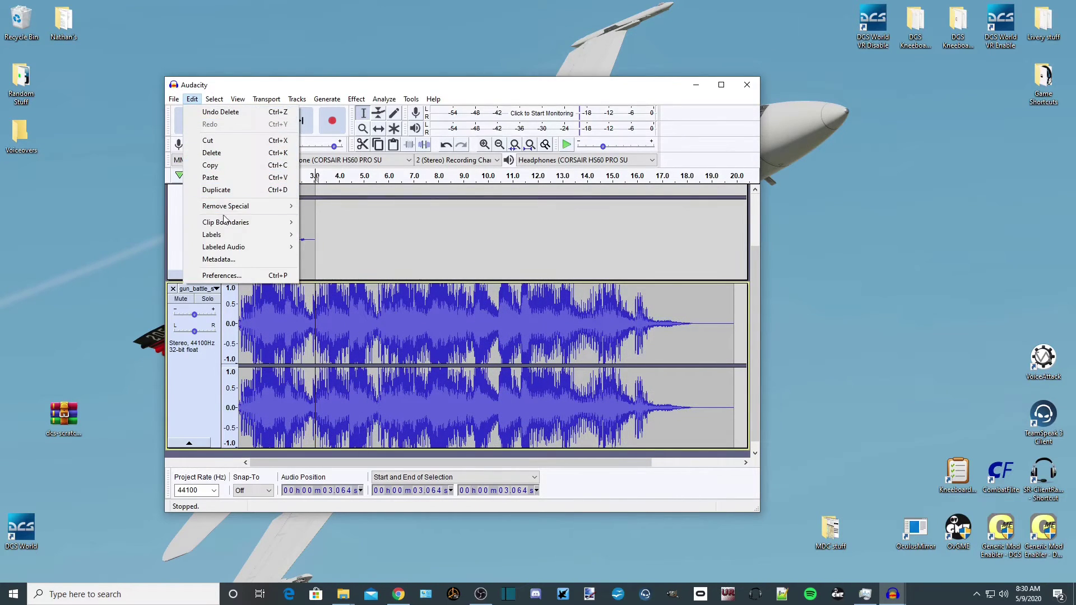
mouse_move(224, 222)
left_click(320, 222)
left_click(360, 331)
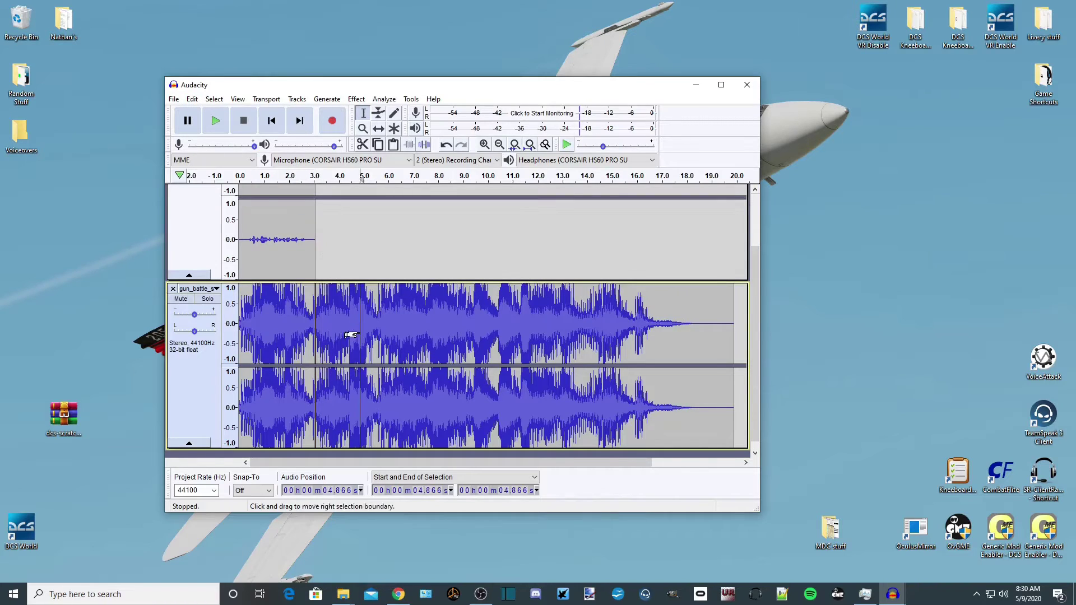
double_click(350, 335)
key("Delete")
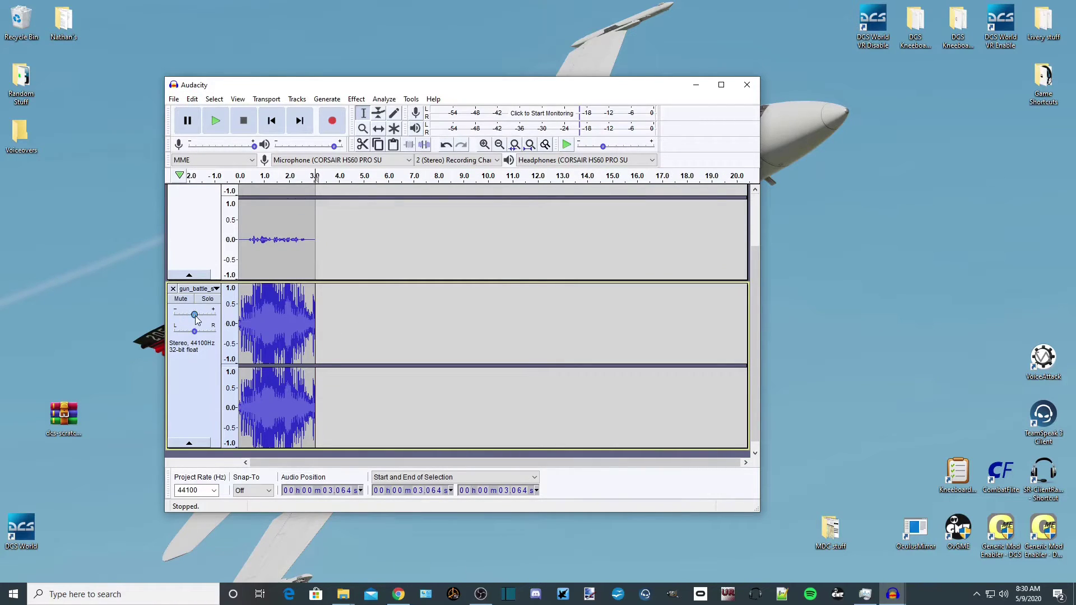
Step: Lower the gun_battle gain to about -11 dB, previewing the mix from the start
left_click_drag(195, 319, 189, 318)
left_click(271, 120)
left_click(216, 124)
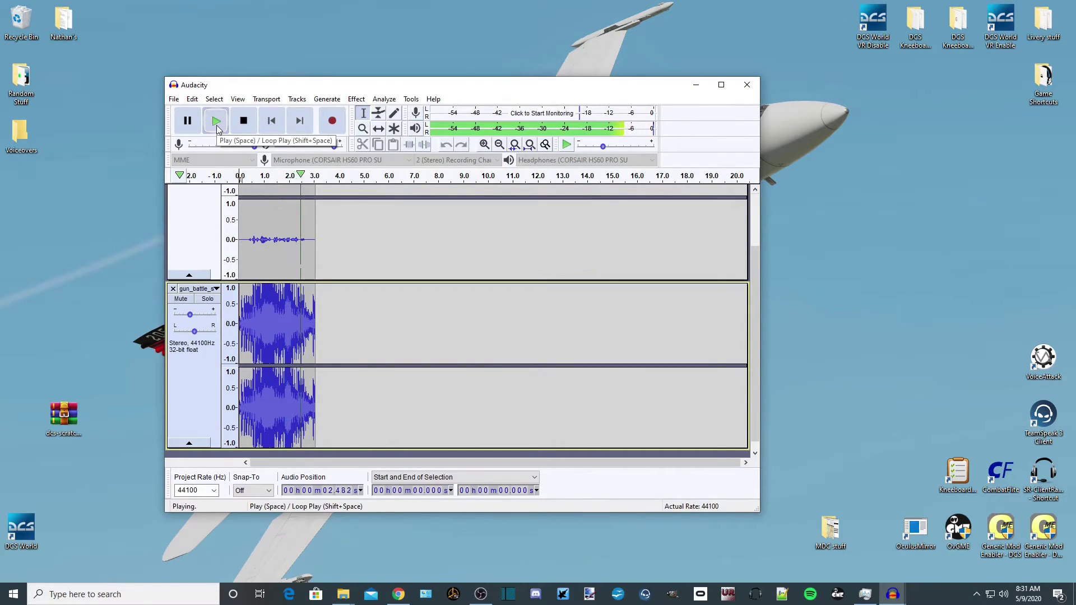
left_click_drag(190, 316, 188, 315)
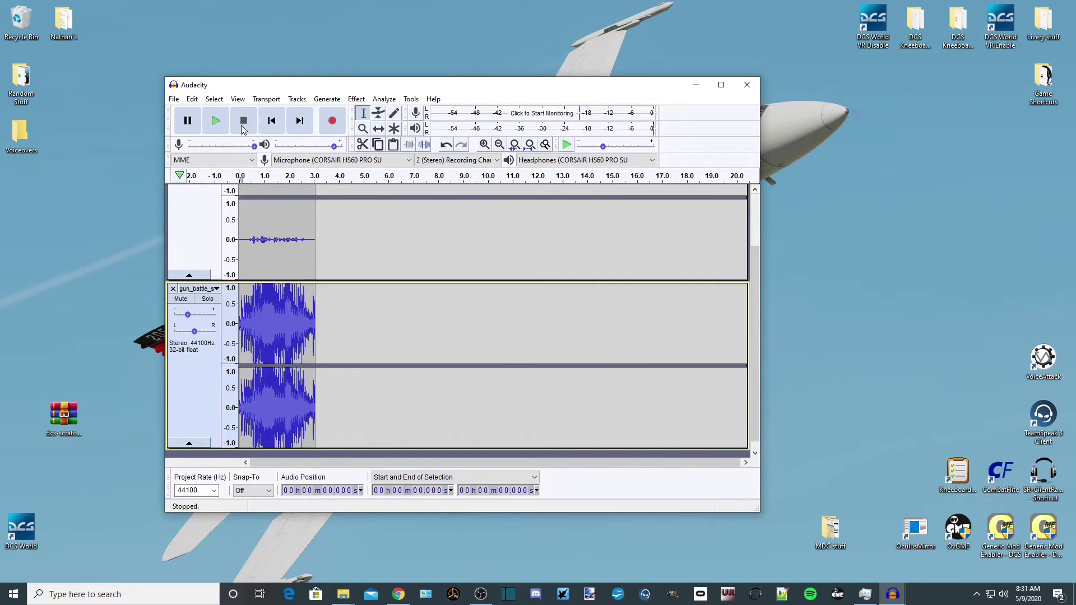
left_click(215, 120)
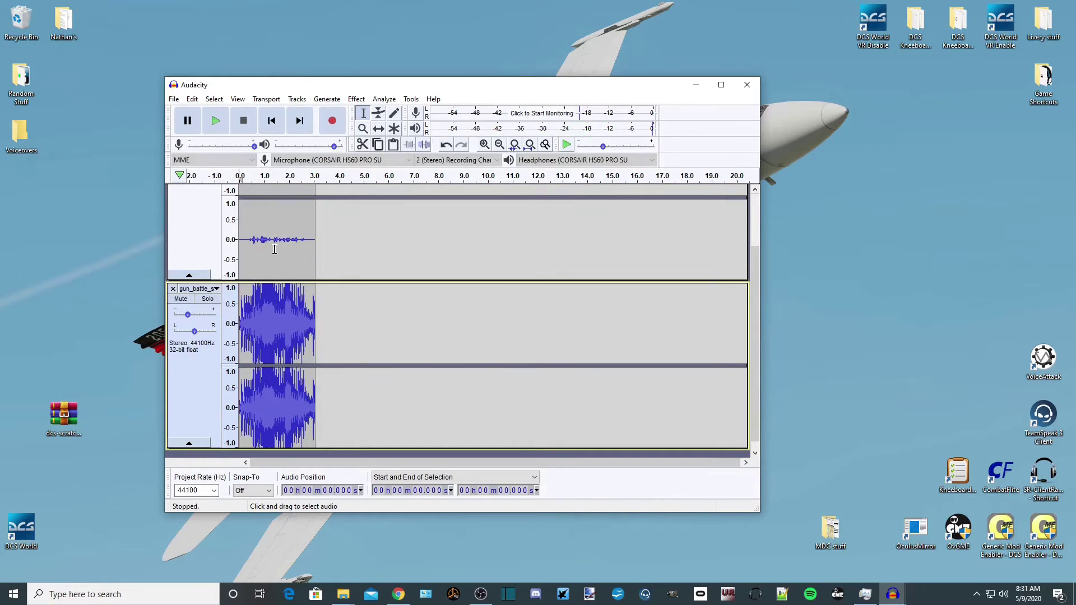
left_click(173, 98)
mouse_move(208, 195)
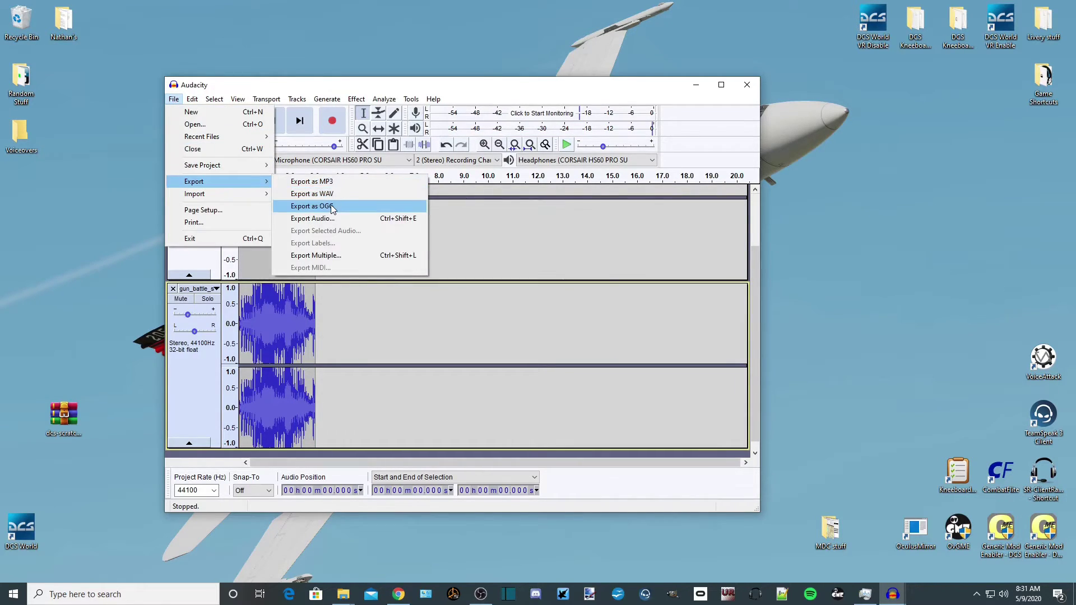
Step: Export the voice and gun_battle mix as Ogg Vorbis file '2' in Voiceovers, accepting the mixdown and metadata prompts
left_click(332, 206)
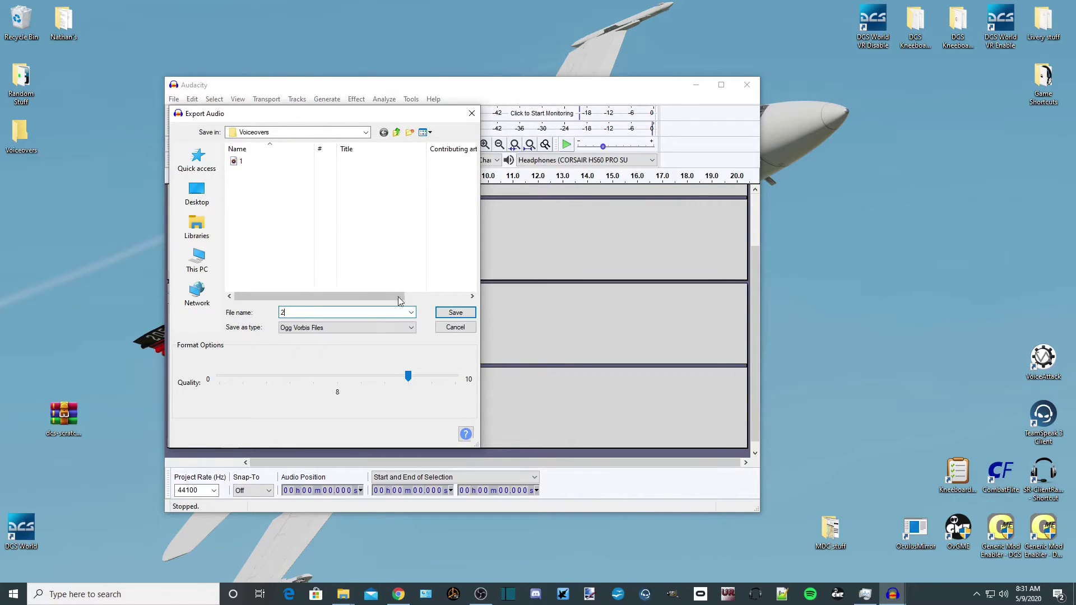
left_click(465, 314)
left_click(478, 322)
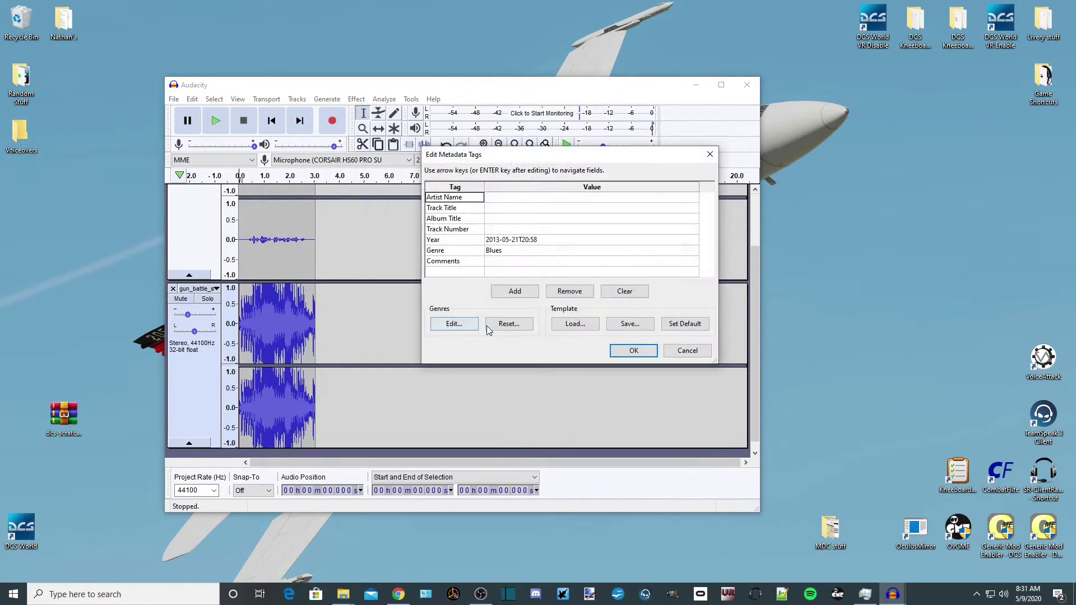
left_click(634, 351)
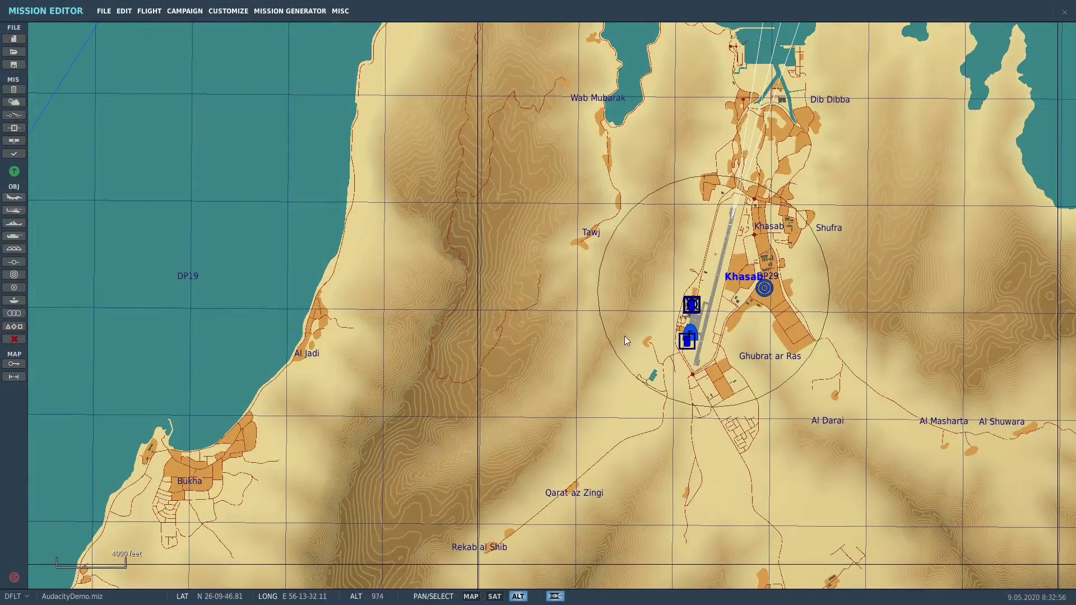
scroll(567, 393, "down", 3)
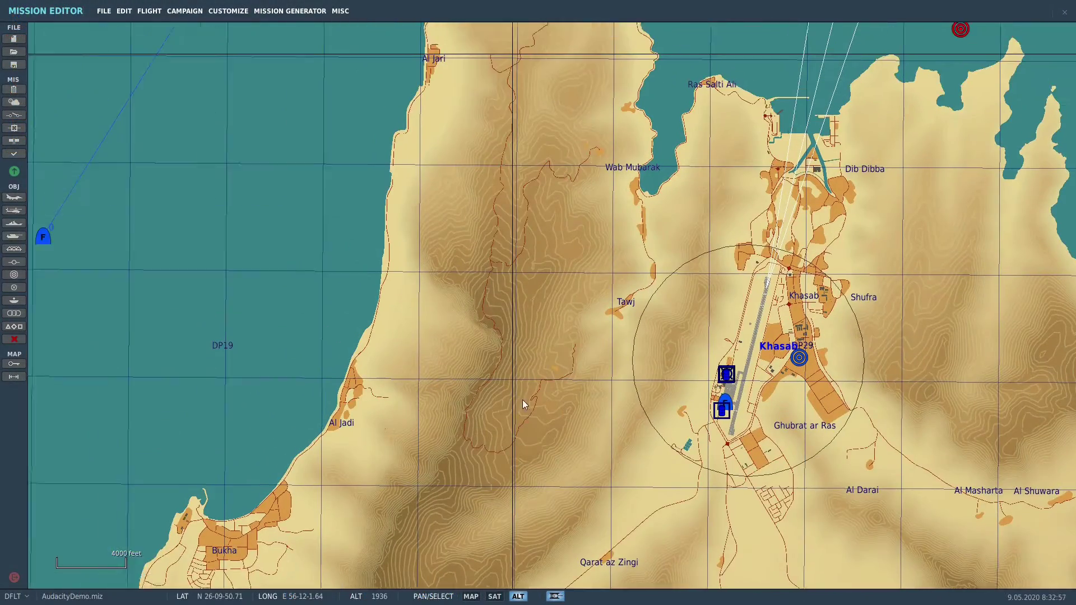
Step: Clone the audio 1 trigger as audio 2 firing at TIME MORE 12 seconds, and duplicate its Blue 1.ogg action
left_click_drag(245, 350, 338, 382)
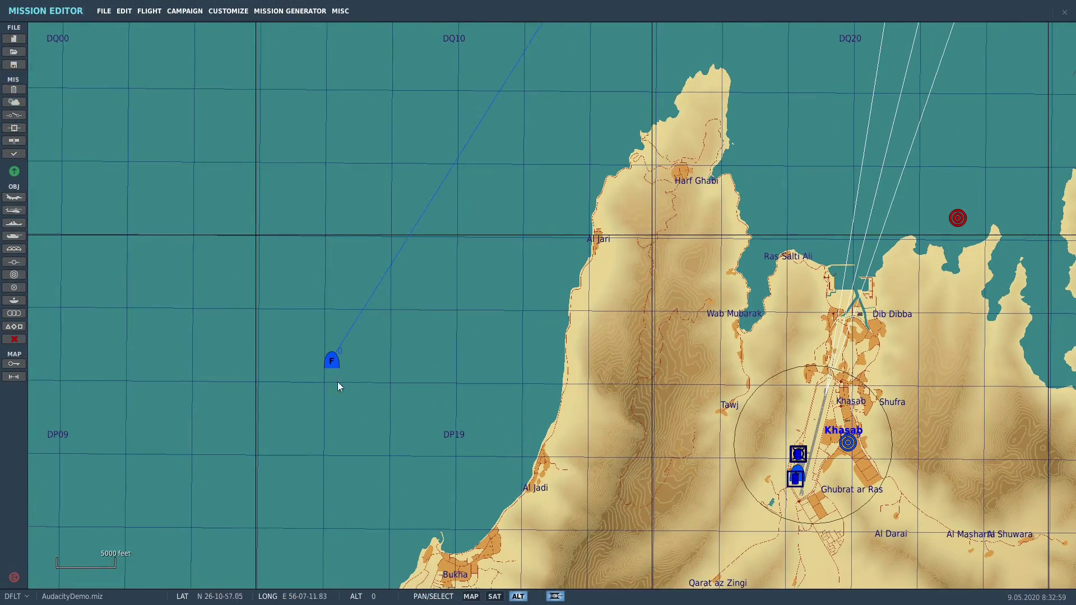
left_click(13, 116)
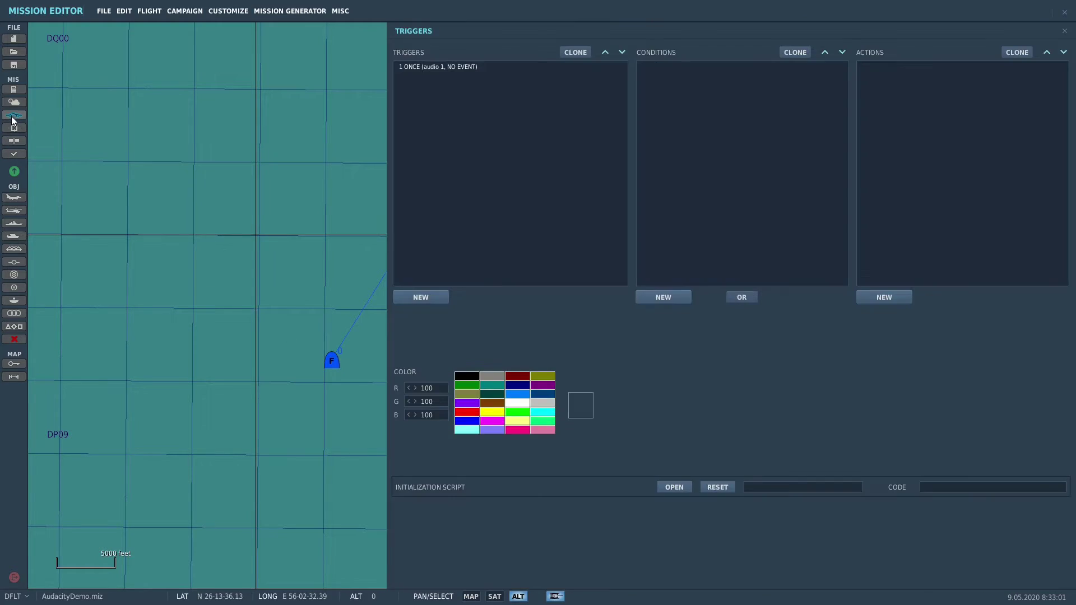
left_click(432, 68)
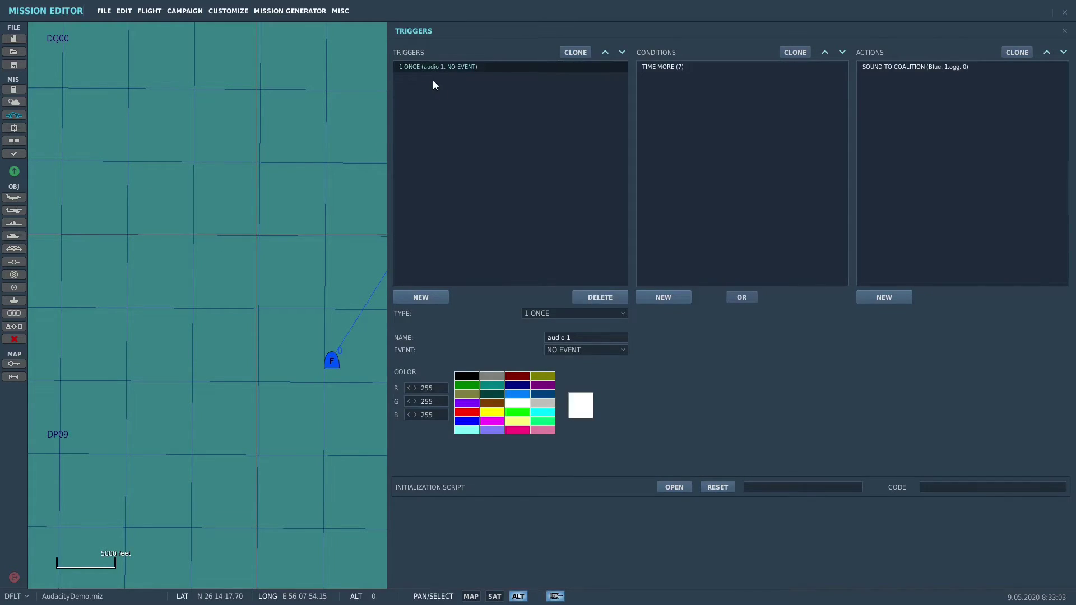
left_click(584, 55)
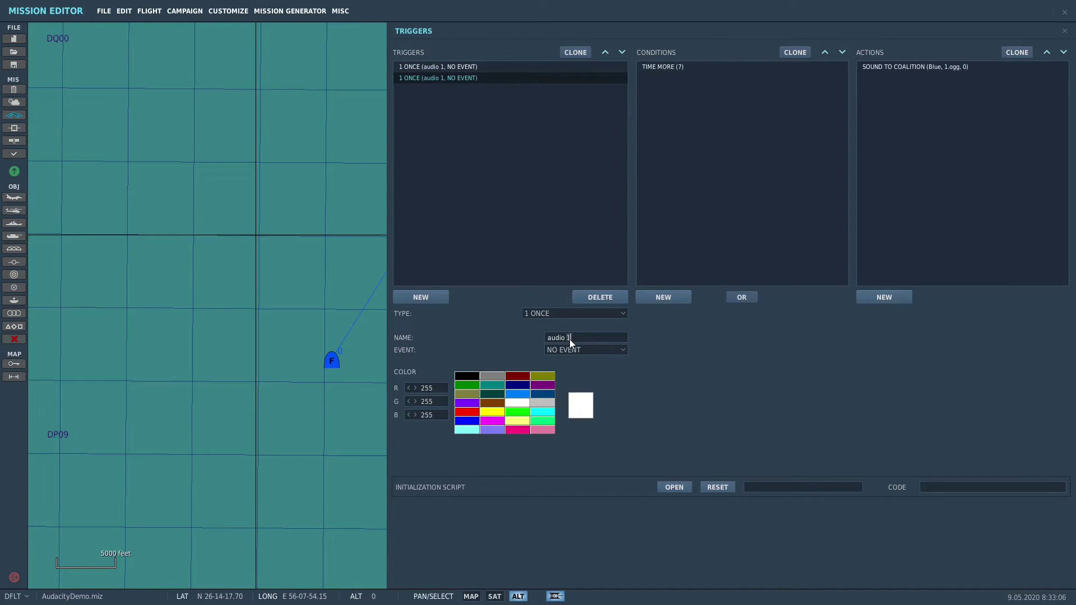
left_click(681, 68)
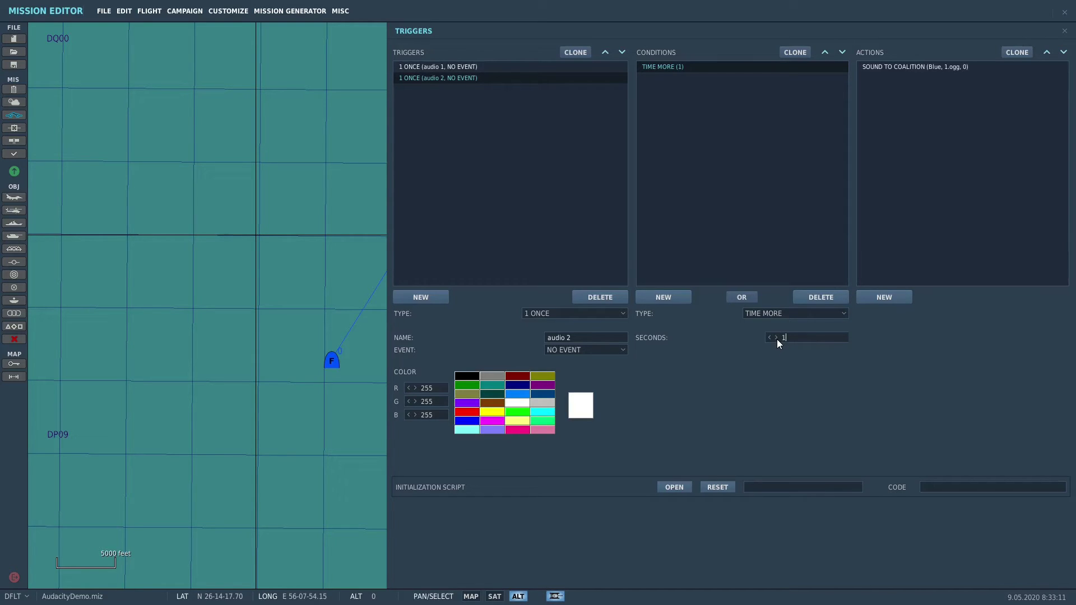
left_click(906, 69)
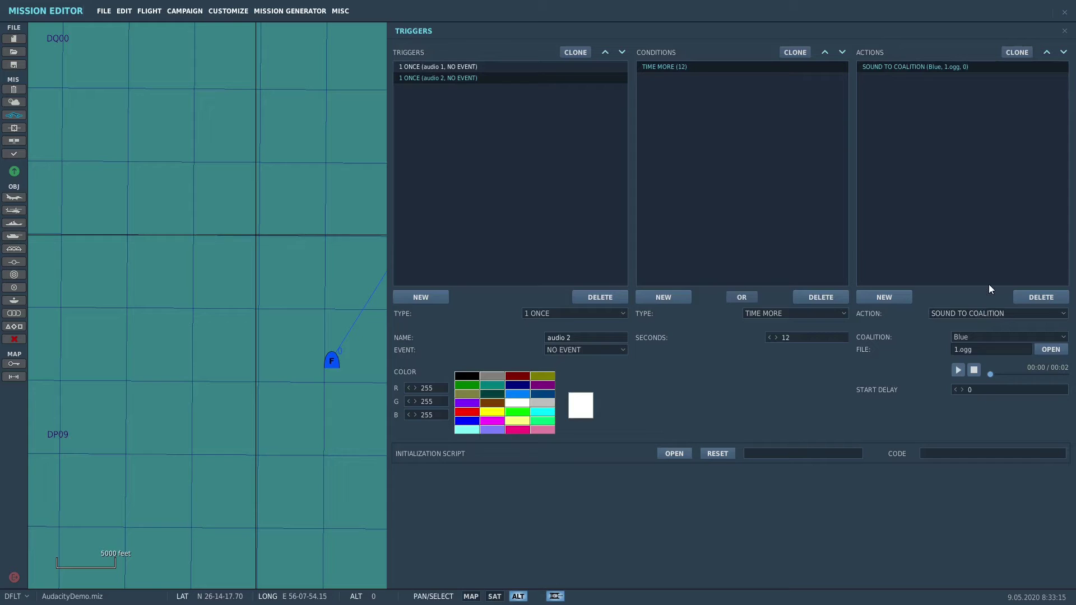
left_click(1018, 53)
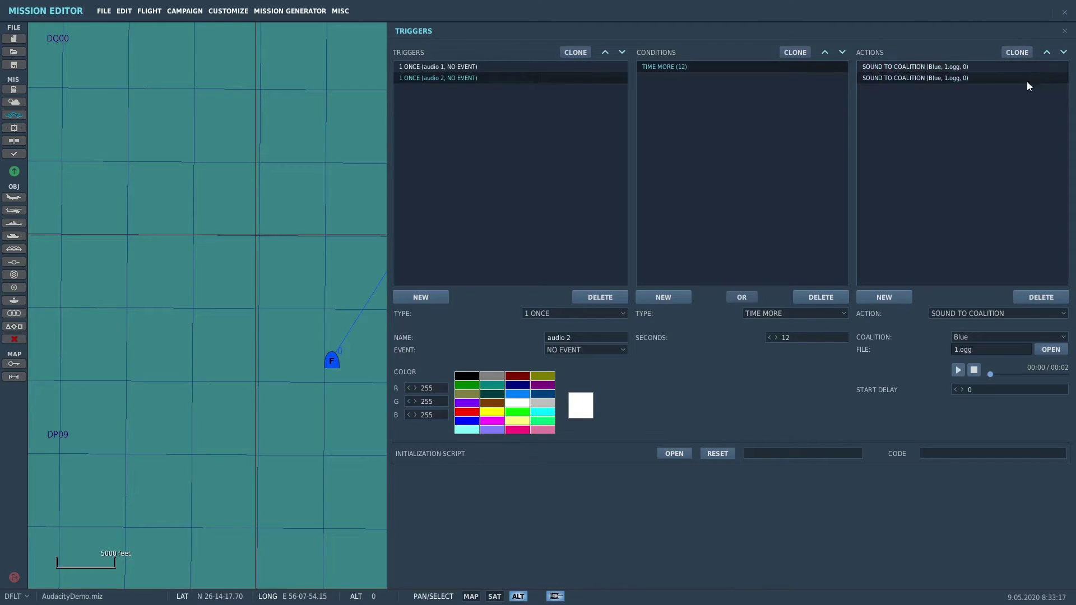
Step: Change the copied action to SOUND TO GROUP, targeting the test group
left_click(990, 313)
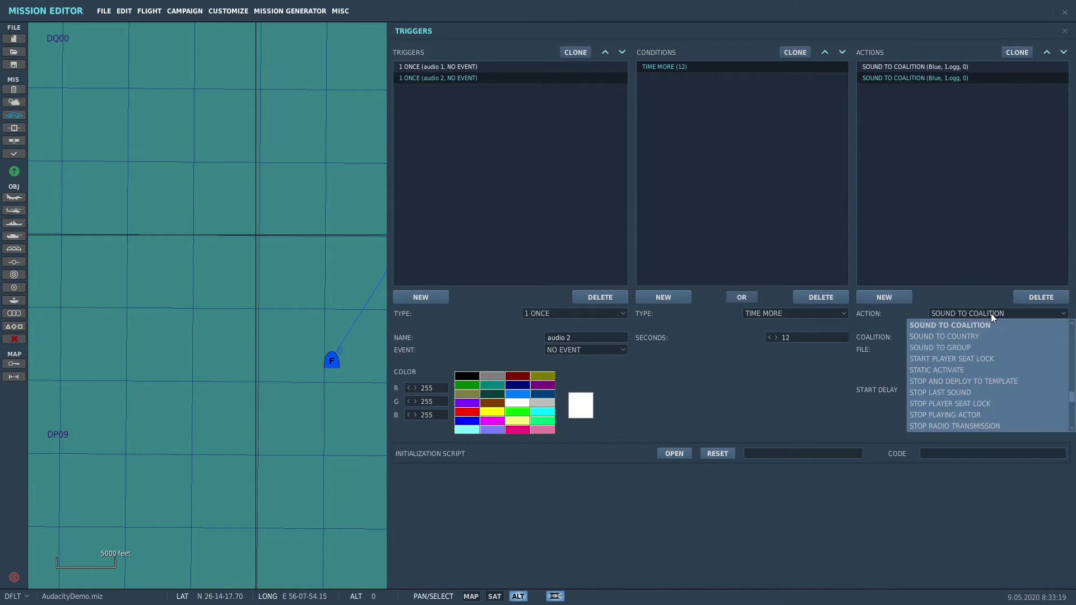
left_click(1002, 351)
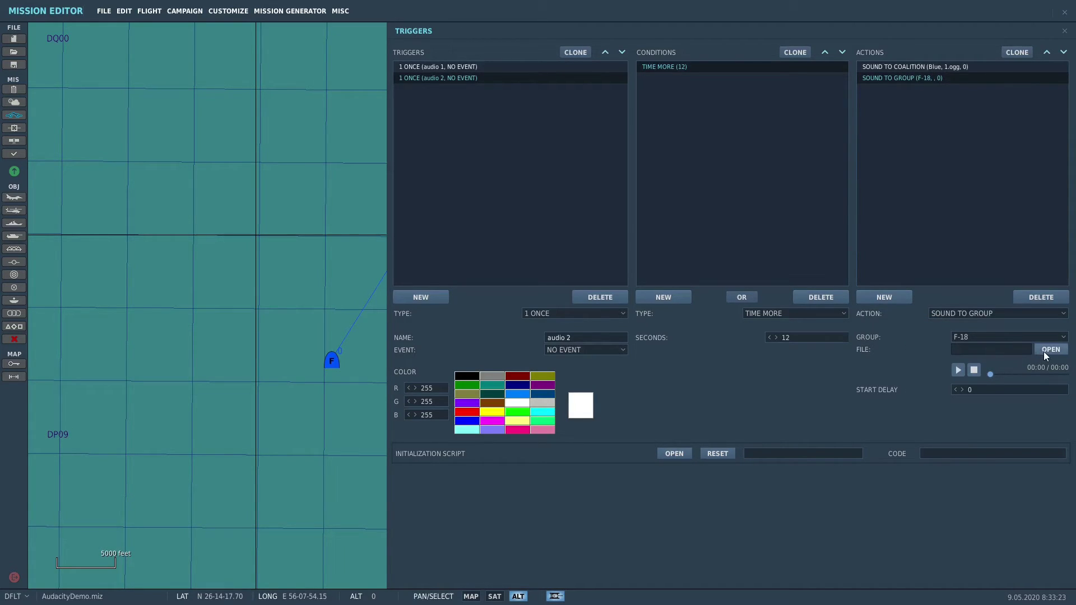
left_click(965, 336)
left_click(978, 358)
Step: Set the action's sound file to 2.ogg from C:\Nathans\Voiceovers and close the Triggers panel
left_click(1044, 353)
left_click(356, 182)
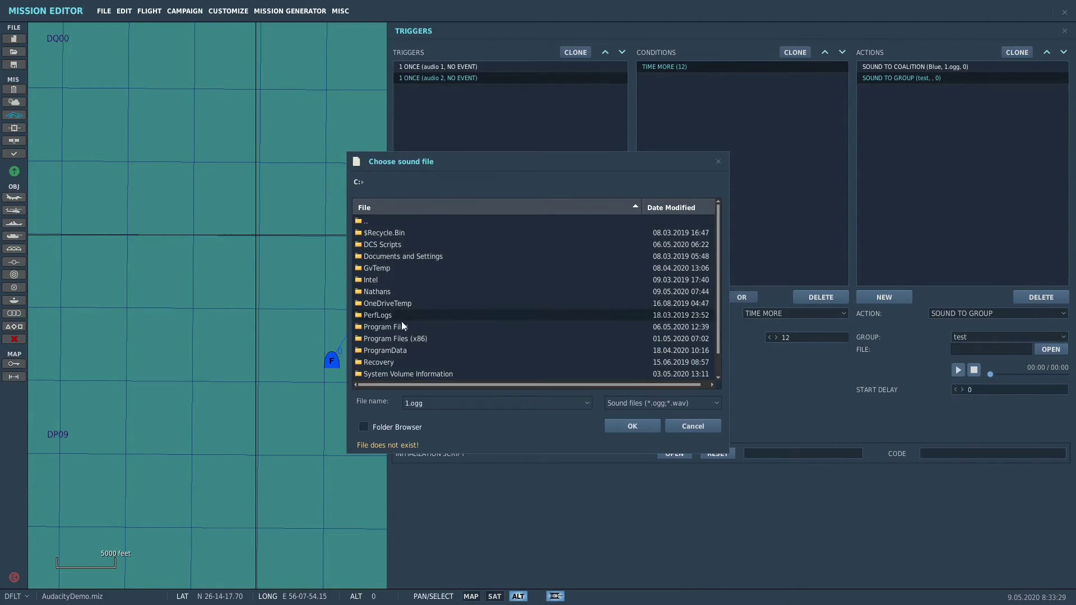
double_click(393, 290)
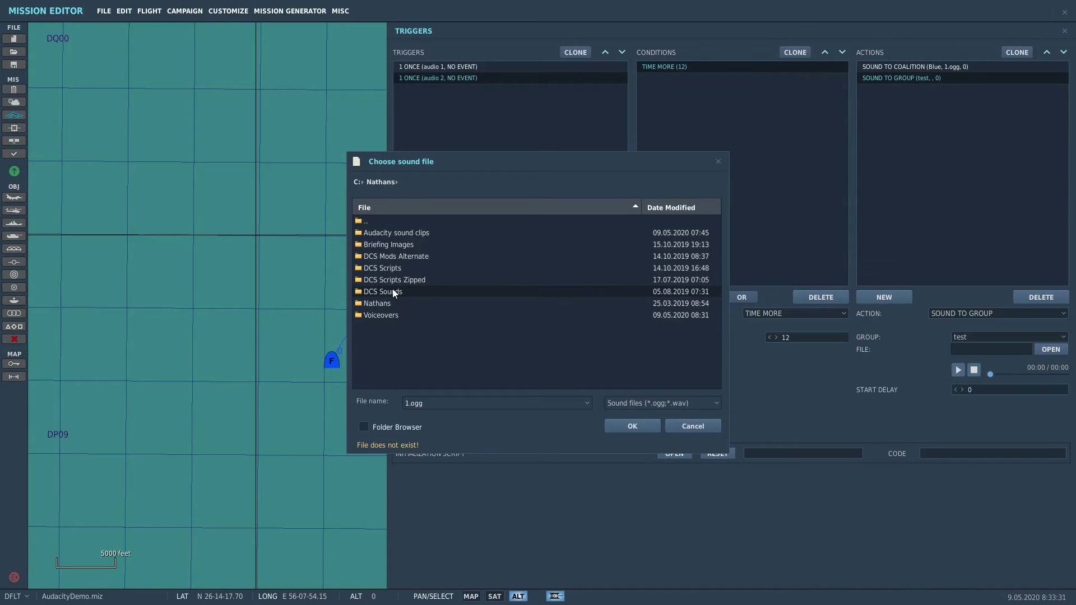
double_click(400, 315)
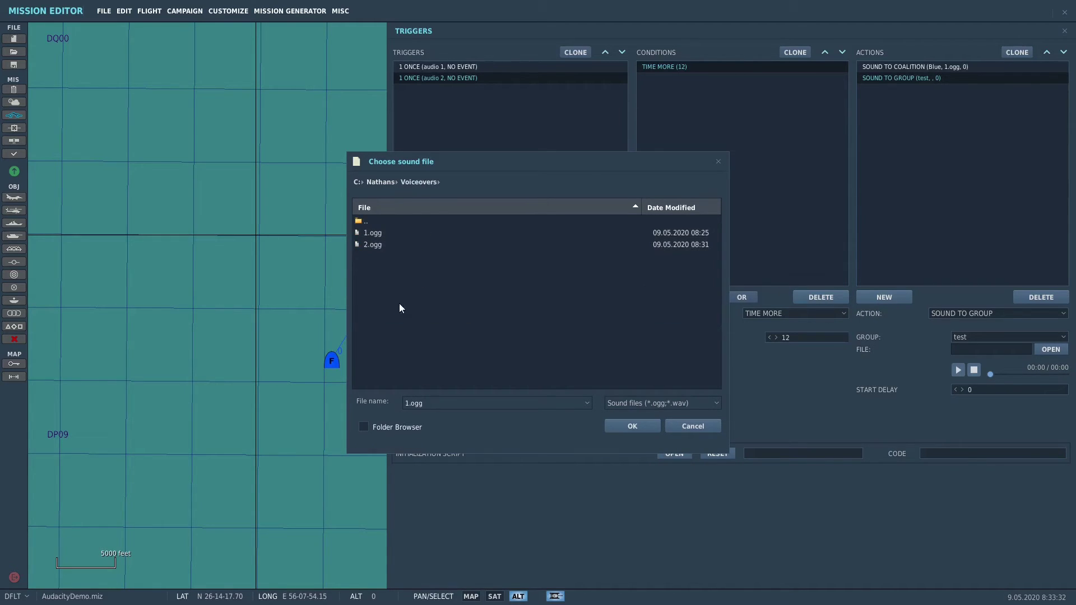
left_click(380, 246)
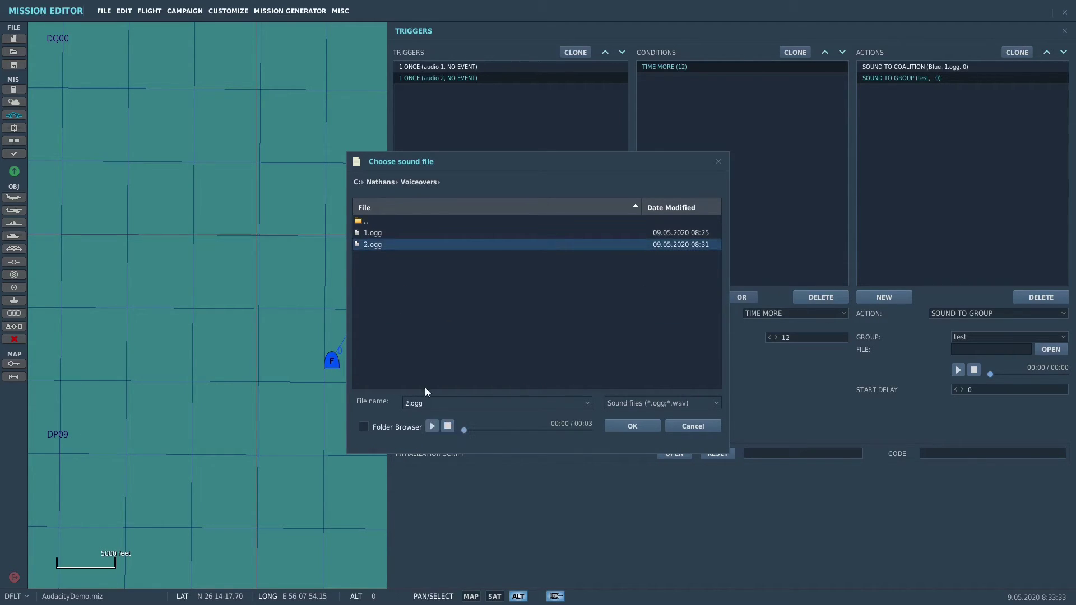
left_click(639, 431)
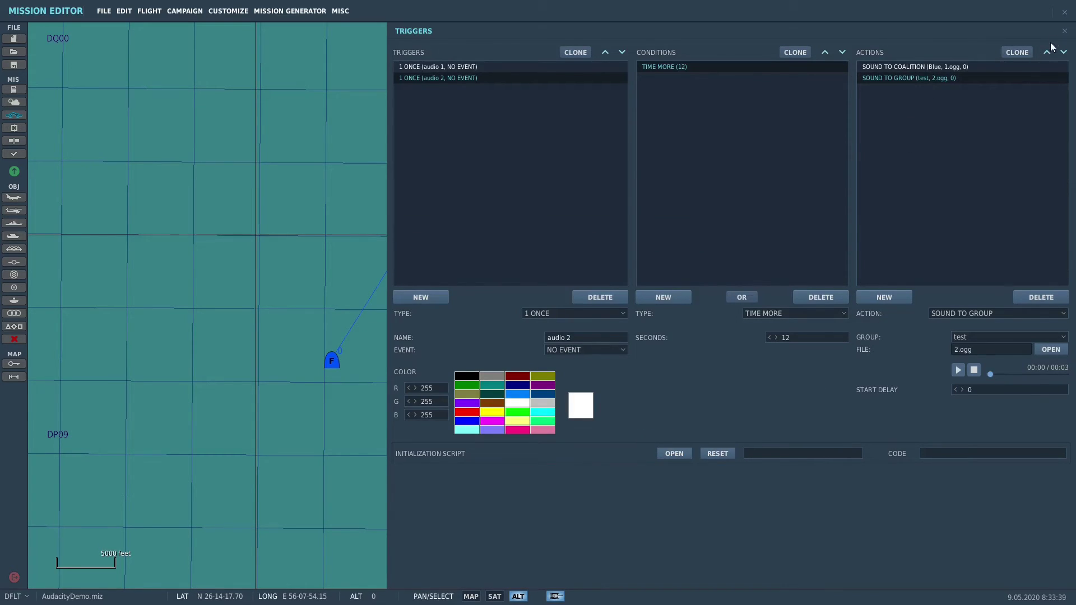
left_click(1065, 33)
Step: Launch the edited mission via FLIGHT > FLY MISSION to fly the F/A-18 from the cockpit
left_click(123, 13)
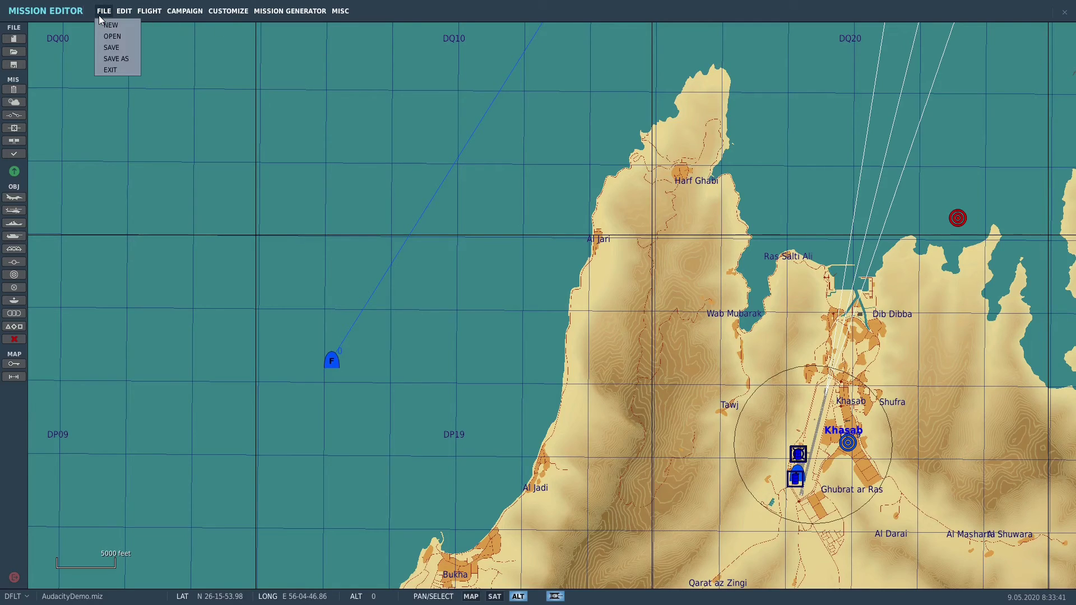
left_click(150, 12)
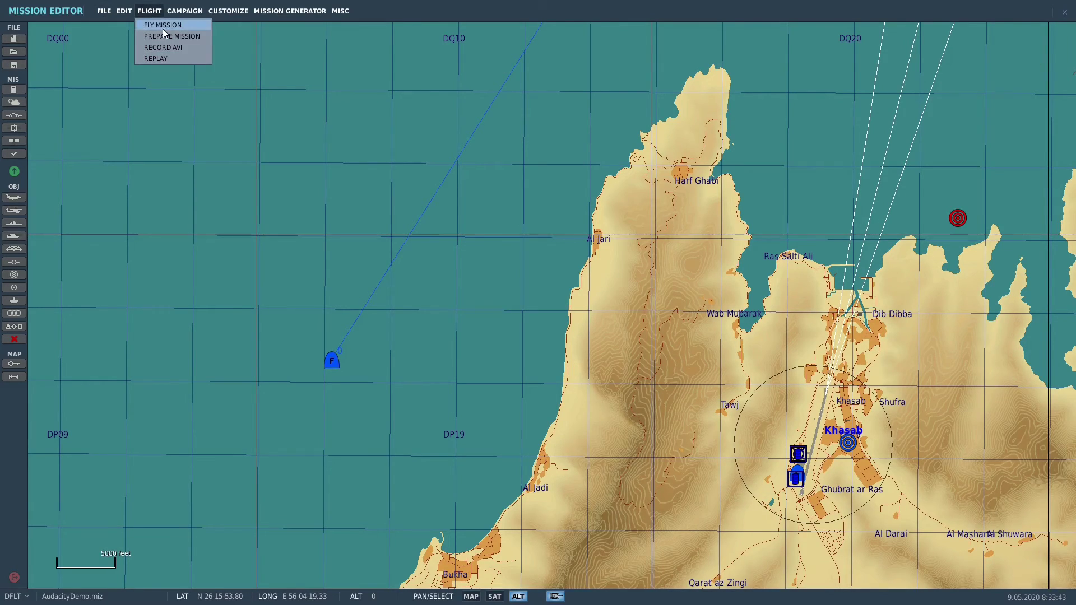
left_click(162, 25)
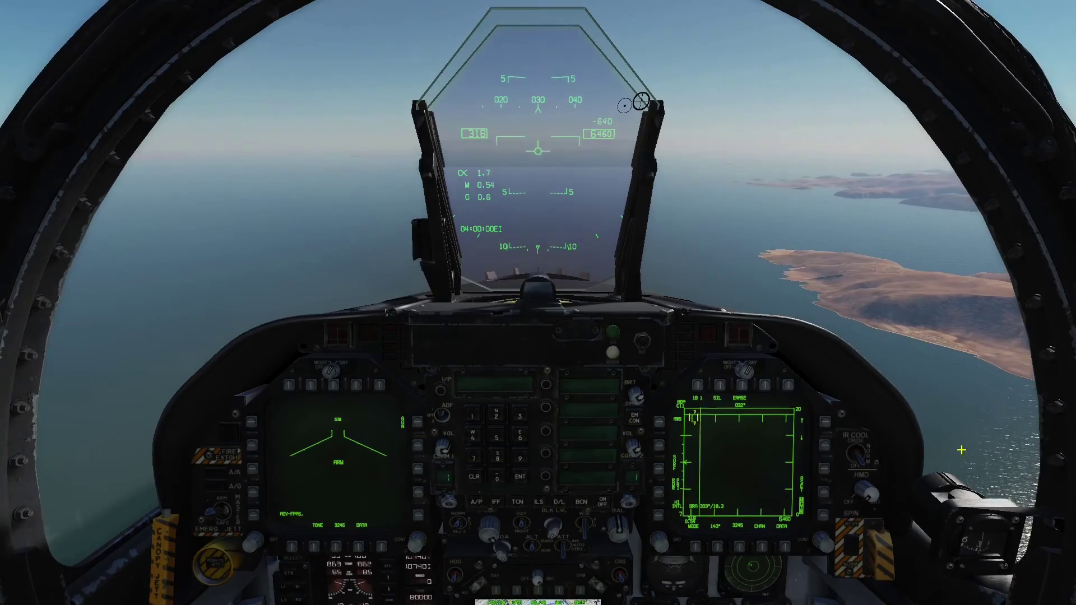